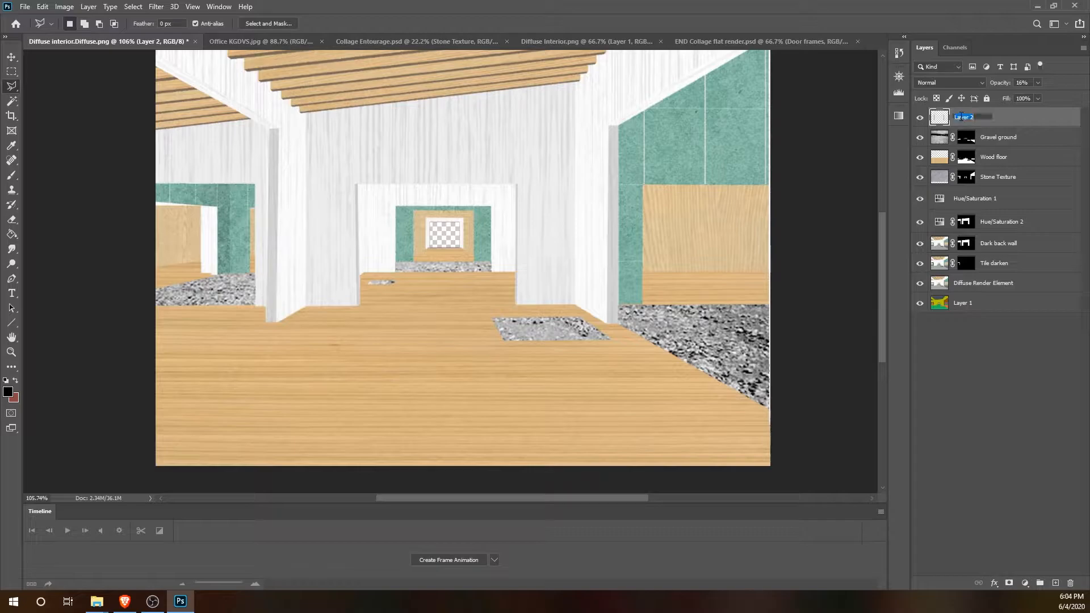
Step: Finish naming the selected layer Door frames and add a new layer above it named Floor parquette
{"action": "key", "text": "Return"}
{"action": "left_click", "coordinate": [1056, 583]}
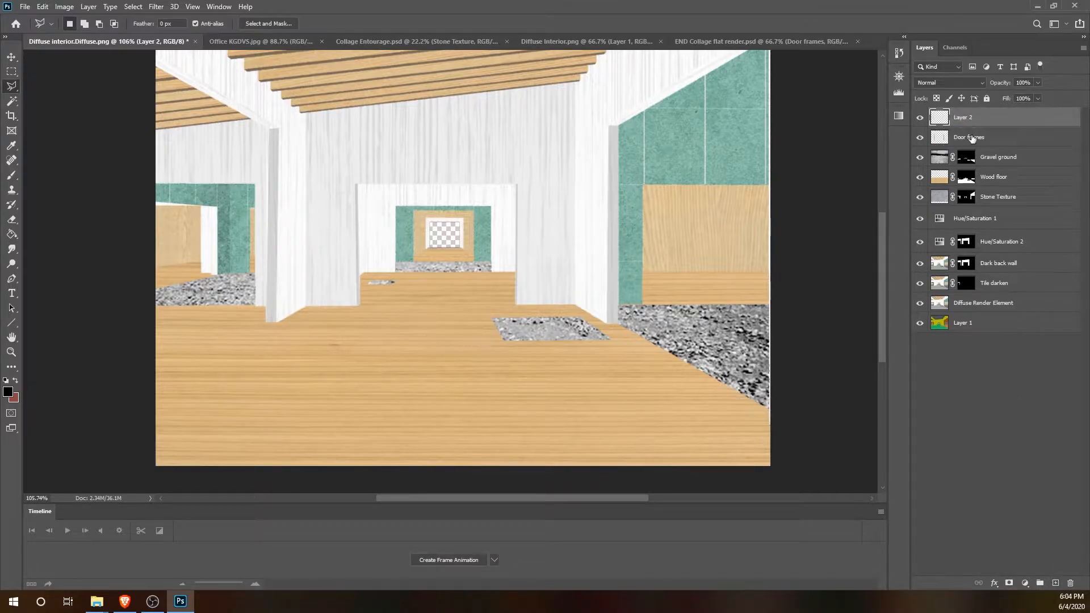
{"action": "double_click", "coordinate": [965, 118]}
{"action": "type", "text": "Floor parquette"}
{"action": "key", "text": "Return"}
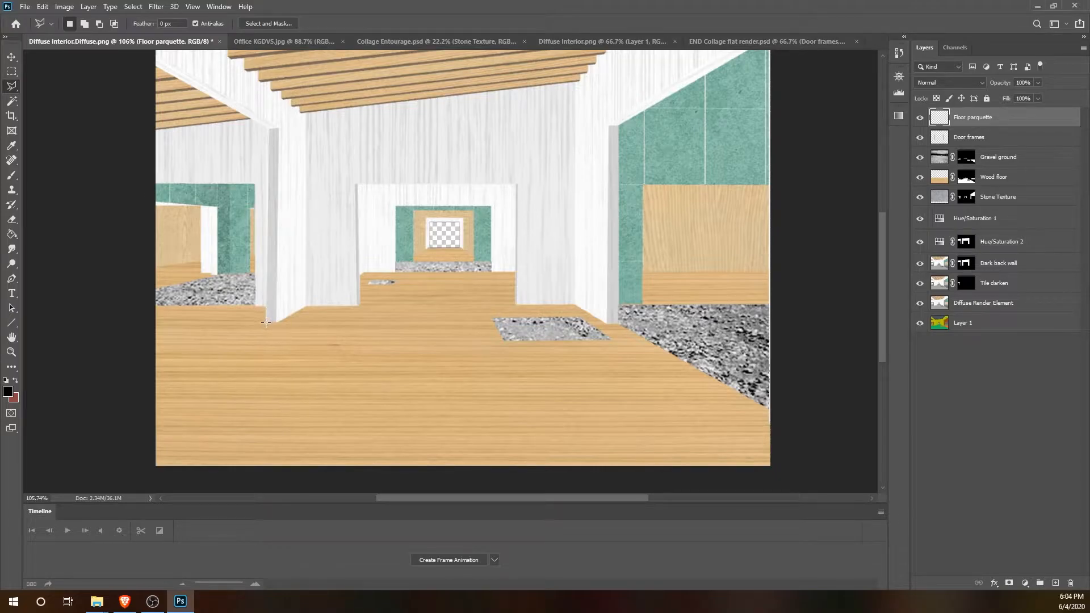
Step: Select two narrow diagonal floor strips with the Polygonal Lasso, running from the base of each door frame to the image's side edges
{"action": "left_click", "coordinate": [275, 323]}
{"action": "left_click", "coordinate": [268, 324]}
{"action": "key", "text": "shift"}
{"action": "left_click", "coordinate": [607, 326], "text": "shift"}
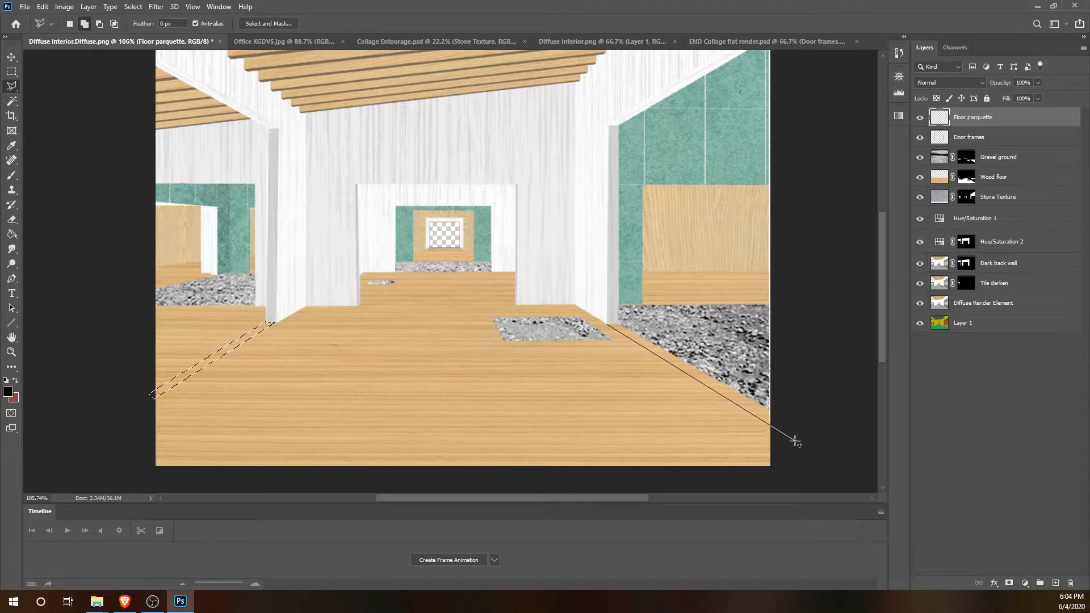
{"action": "left_click", "coordinate": [794, 440]}
{"action": "left_click", "coordinate": [774, 410]}
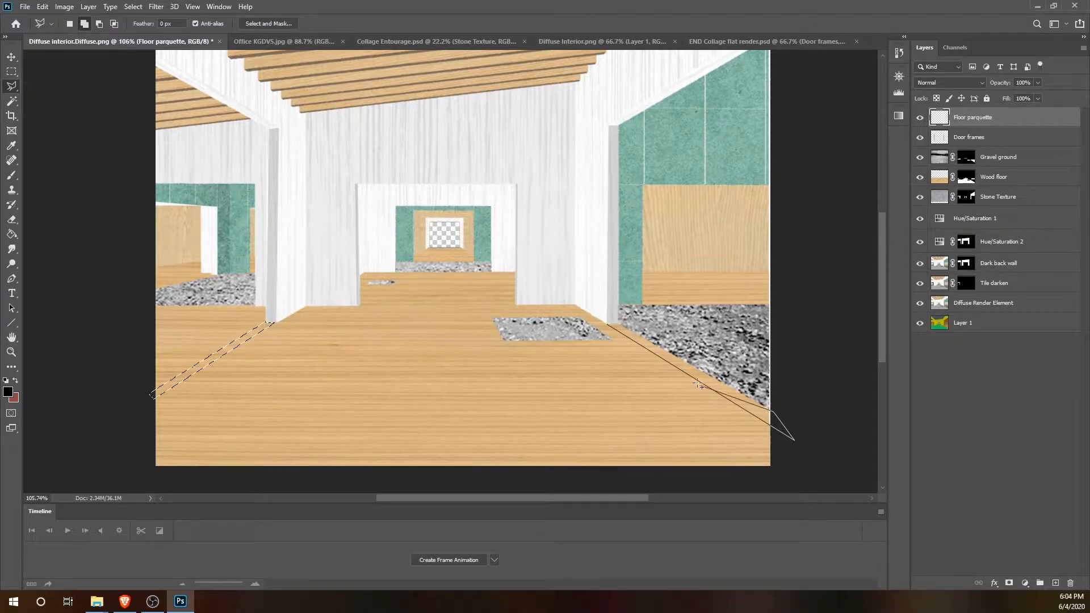
{"action": "left_click", "coordinate": [609, 323]}
Step: Add a thin horizontal strip across the central doorway's threshold to the selection
{"action": "scroll", "coordinate": [361, 307], "scroll_direction": "up", "scroll_amount": 1}
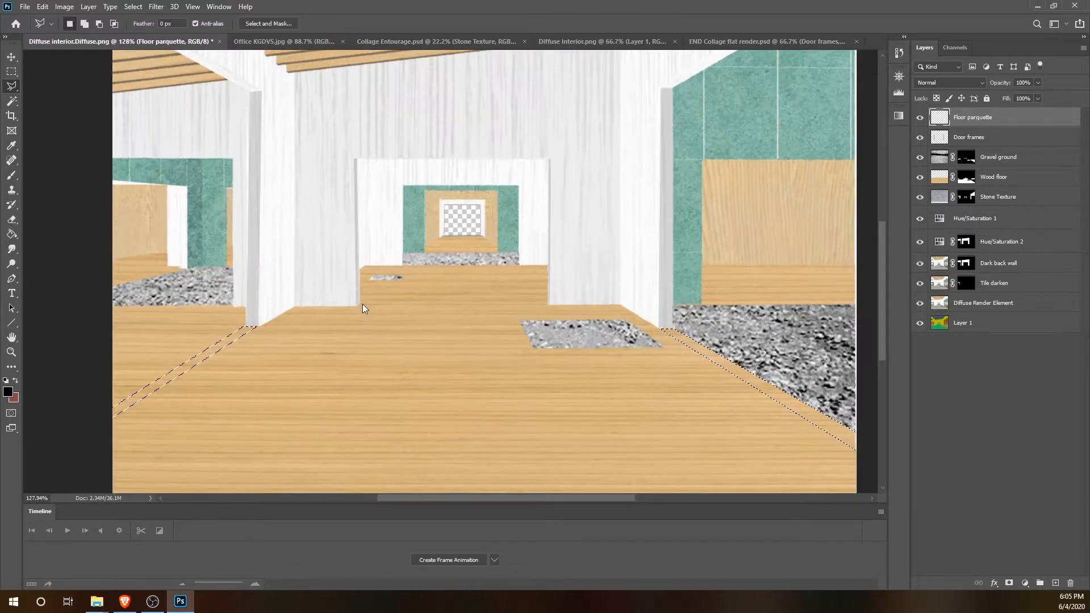
{"action": "scroll", "coordinate": [363, 305], "scroll_direction": "up", "scroll_amount": 3}
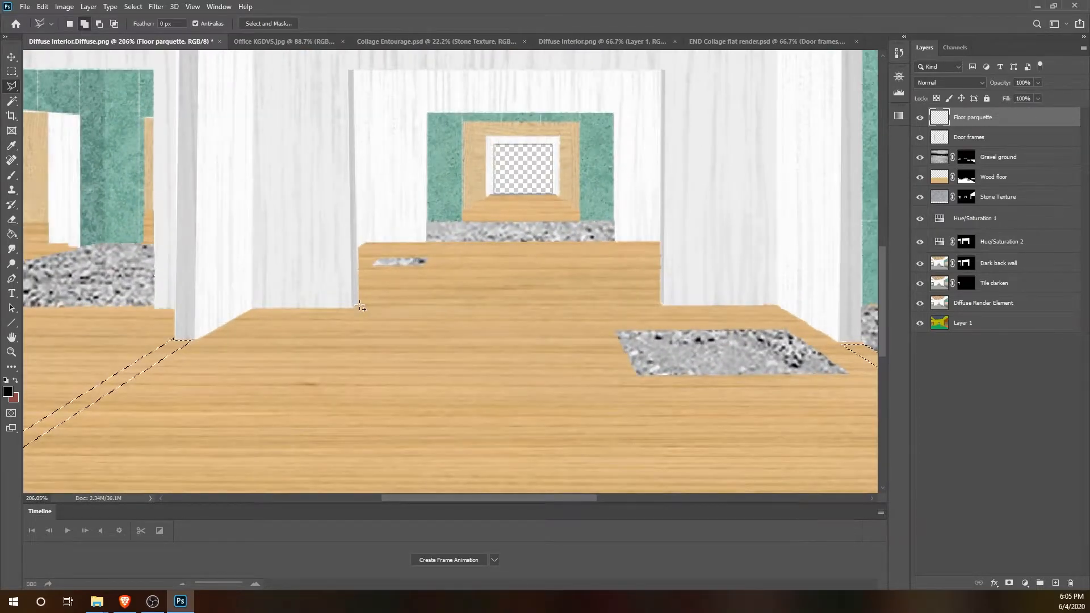
{"action": "left_click", "coordinate": [360, 308]}
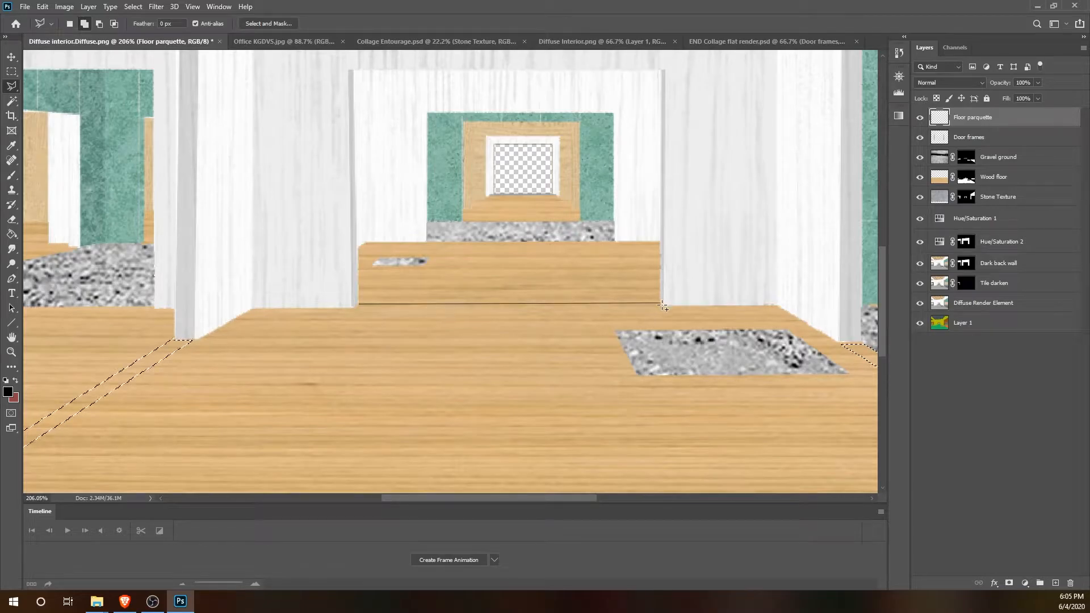
{"action": "left_click", "coordinate": [663, 306]}
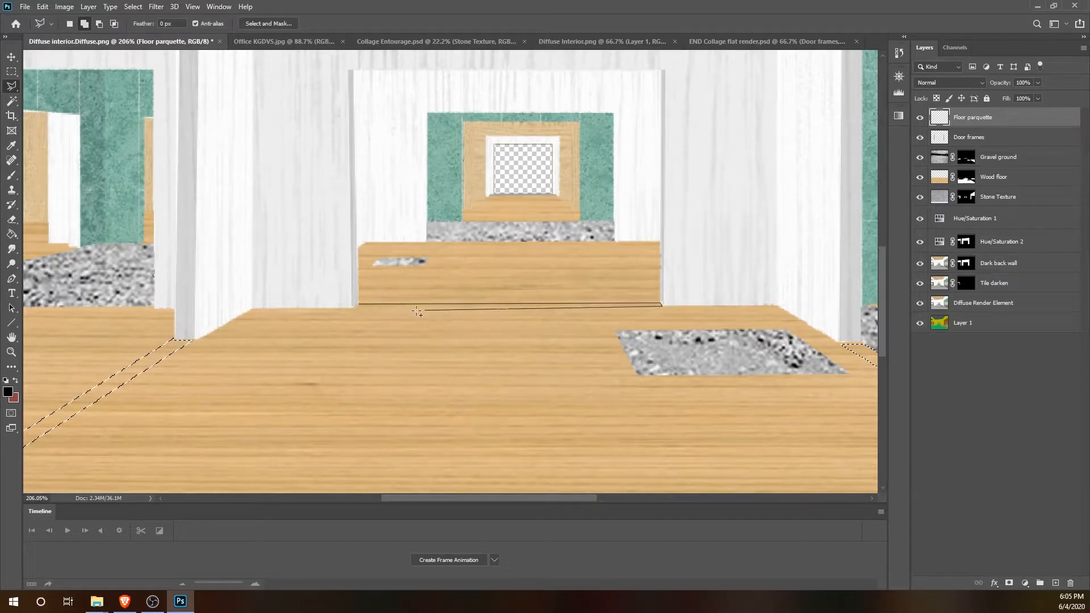
{"action": "left_click", "coordinate": [358, 308]}
{"action": "scroll", "coordinate": [359, 309], "scroll_direction": "down", "scroll_amount": 5}
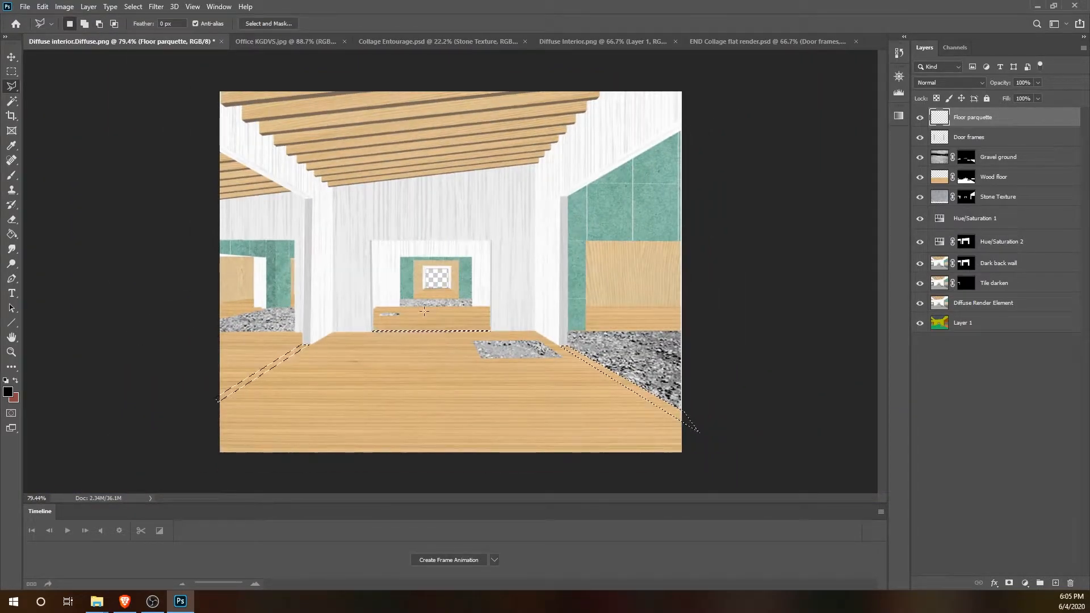
Step: Check the Office KGDVS.jpg reference, set the foreground to dark brown and fill the selected strips on the Floor parquette layer
{"action": "left_click", "coordinate": [288, 44]}
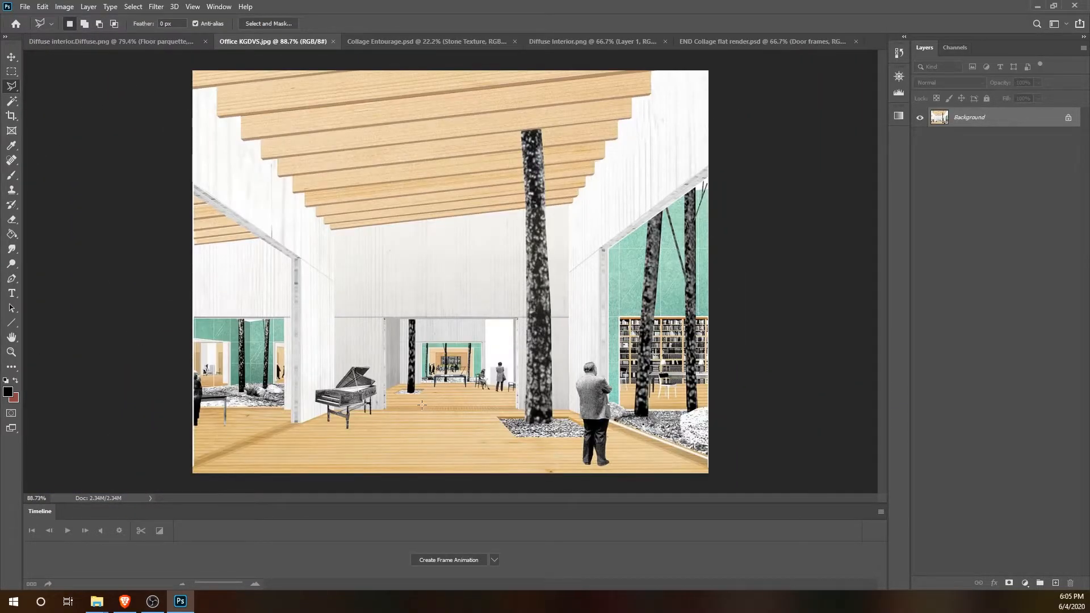
{"action": "left_click", "coordinate": [85, 42]}
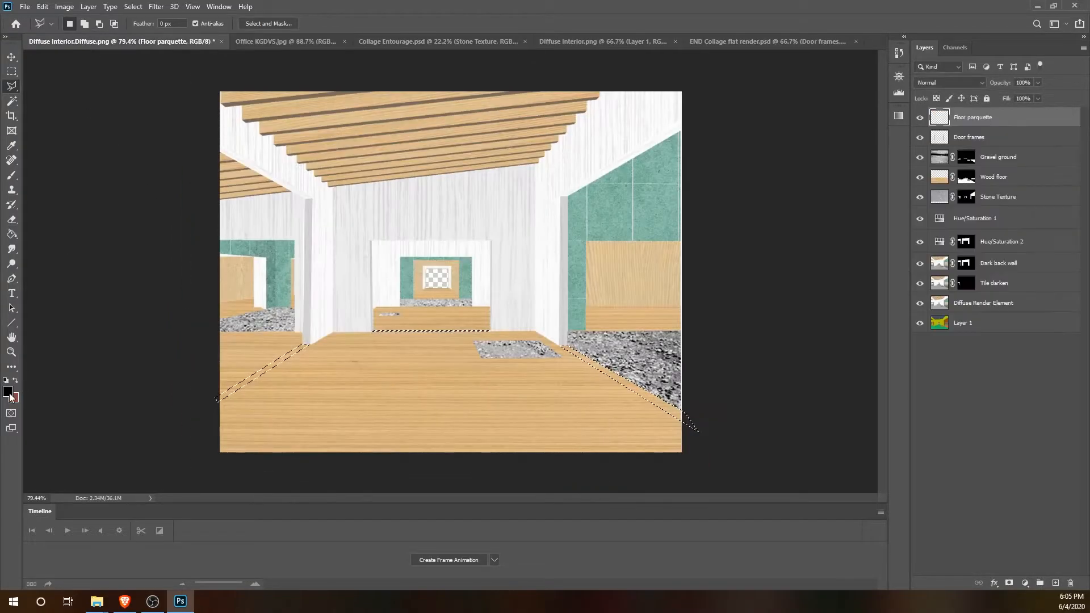
{"action": "left_click", "coordinate": [9, 394]}
{"action": "left_click_drag", "start_coordinate": [797, 260], "coordinate": [797, 266]}
{"action": "left_click", "coordinate": [713, 218]}
{"action": "mouse_move", "coordinate": [714, 219]}
{"action": "left_mouse_down"}
{"action": "mouse_move", "coordinate": [723, 237]}
{"action": "mouse_move", "coordinate": [710, 233]}
{"action": "mouse_move", "coordinate": [731, 231]}
{"action": "left_mouse_up"}
{"action": "left_click", "coordinate": [894, 126]}
{"action": "left_click", "coordinate": [13, 234]}
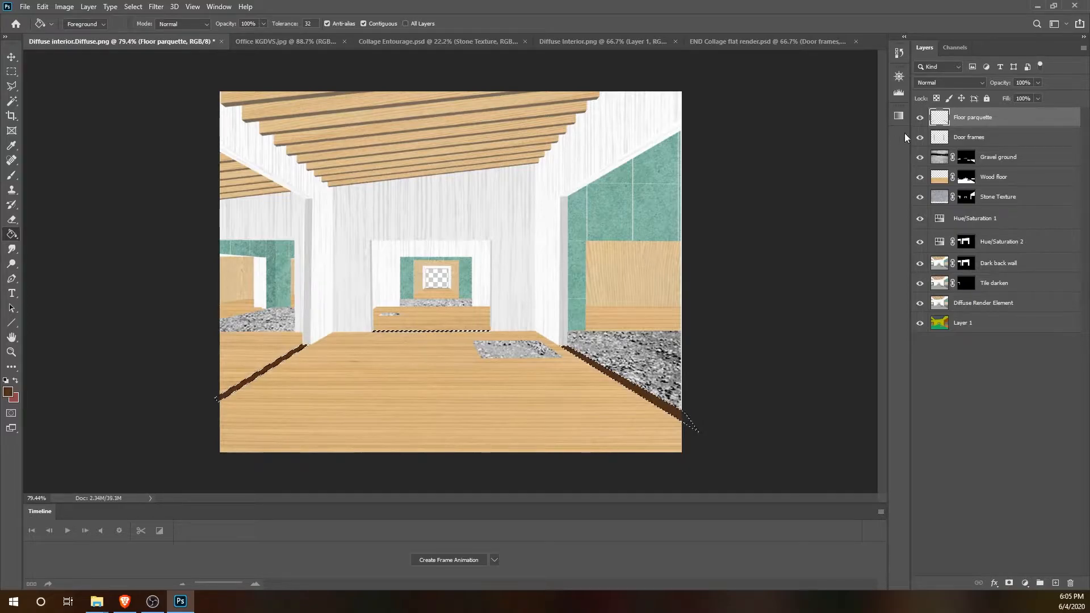
Step: Lower the Floor parquette layer's opacity to 36% and deselect the strips
{"action": "left_click", "coordinate": [1037, 83]}
{"action": "left_click_drag", "start_coordinate": [1035, 93], "coordinate": [1005, 97]}
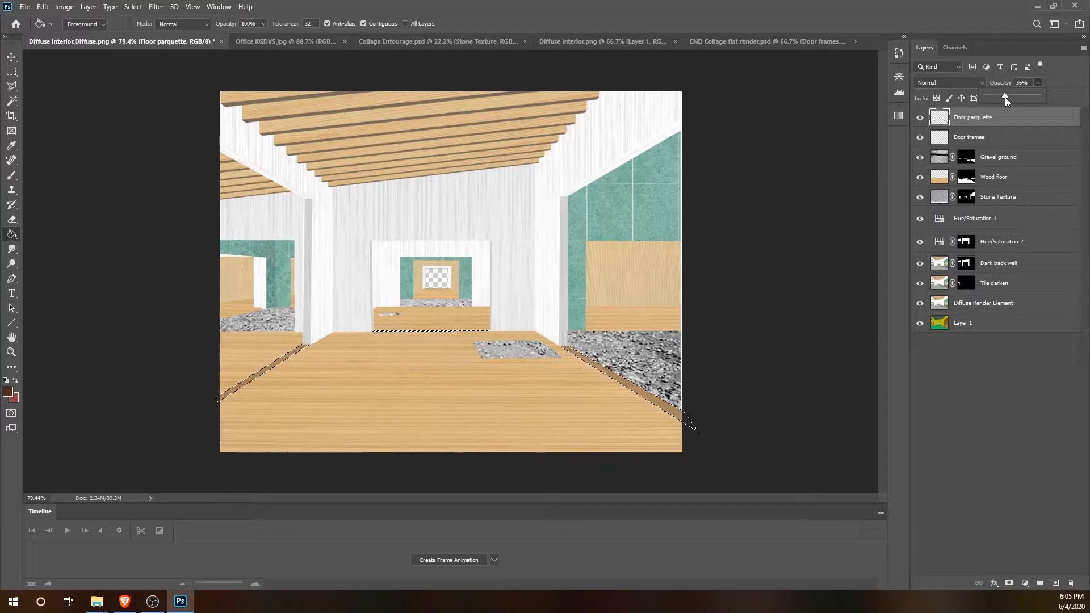
{"action": "key", "text": "ctrl+d"}
{"action": "left_click", "coordinate": [11, 57]}
Step: Compare the interior's floor and wood tones with the Office KGDVS.jpg reference image
{"action": "left_click", "coordinate": [263, 43]}
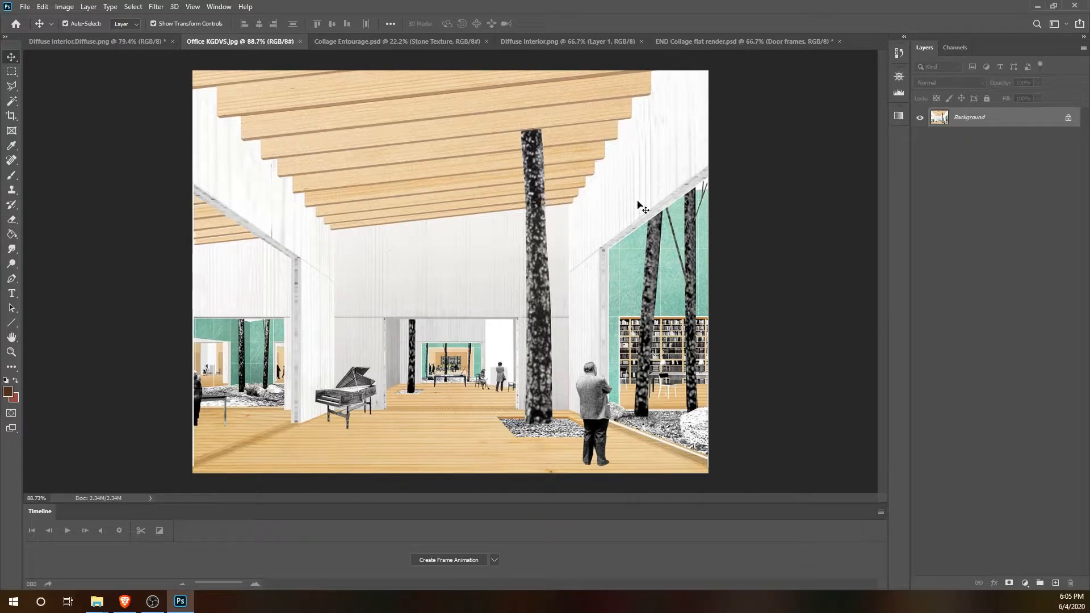
{"action": "left_click", "coordinate": [127, 41]}
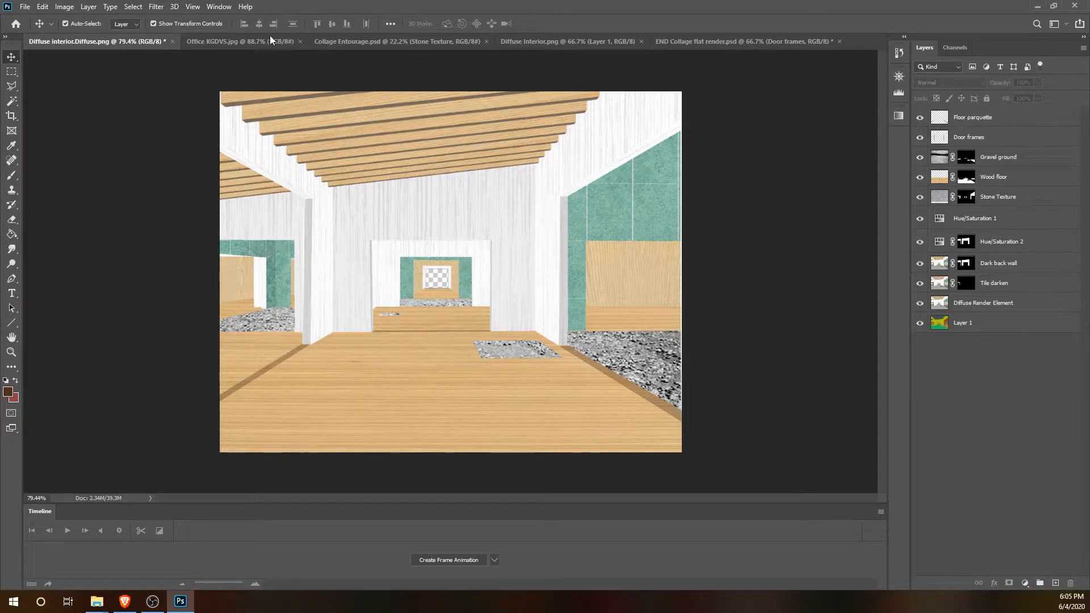
{"action": "left_click", "coordinate": [243, 40]}
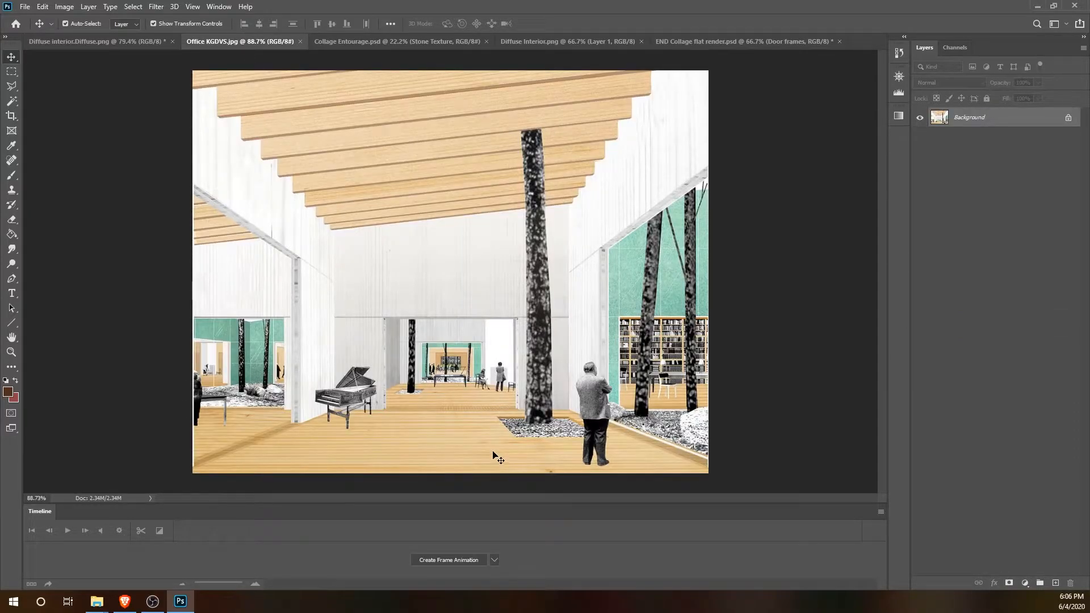
{"action": "left_click", "coordinate": [101, 41]}
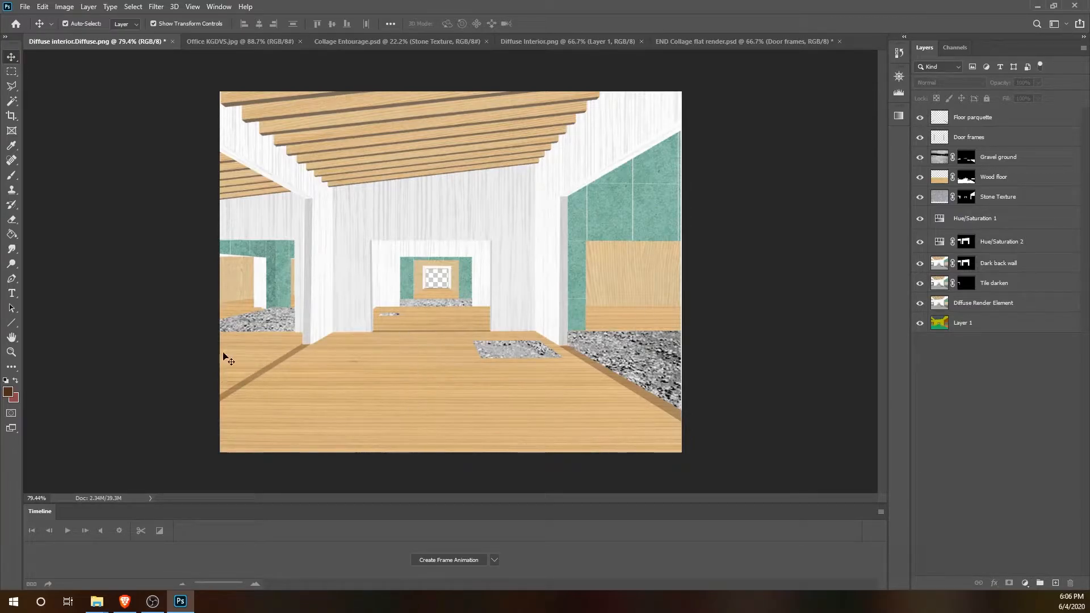
{"action": "left_click", "coordinate": [246, 43]}
{"action": "left_click", "coordinate": [136, 41]}
Step: Add a Hue/Saturation adjustment above the Wood floor layer with hue +4, saturation +21 and lightness +19
{"action": "left_click", "coordinate": [991, 181]}
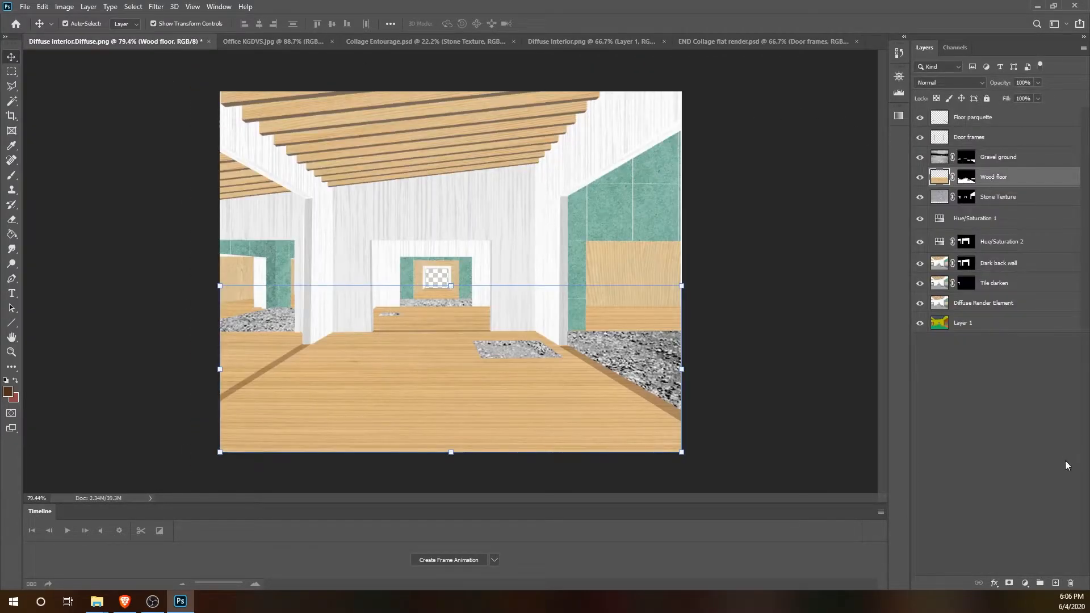
{"action": "left_click", "coordinate": [1026, 583]}
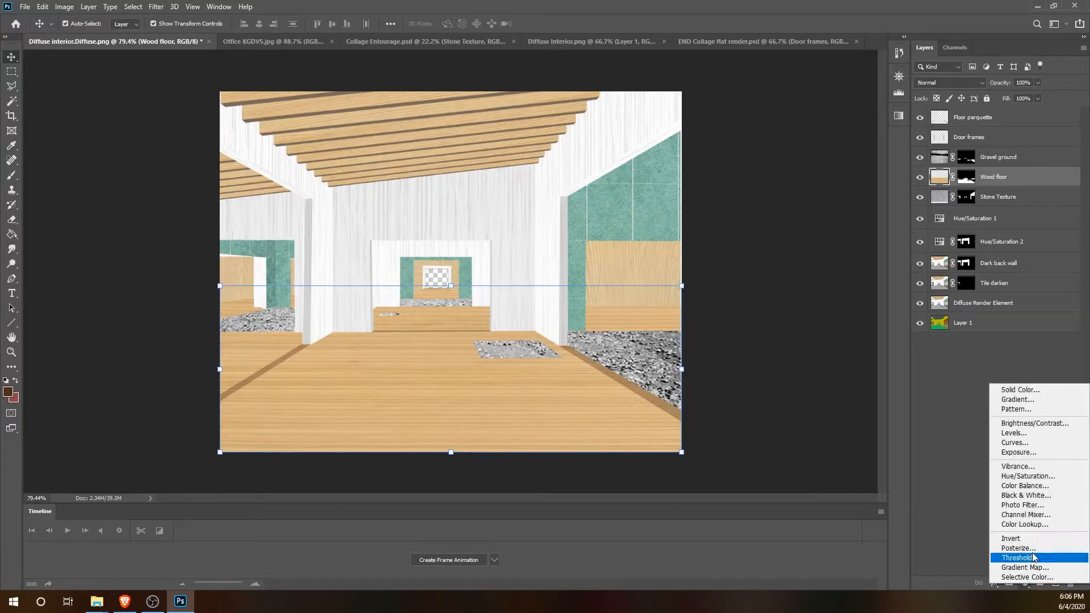
{"action": "left_click", "coordinate": [1025, 477]}
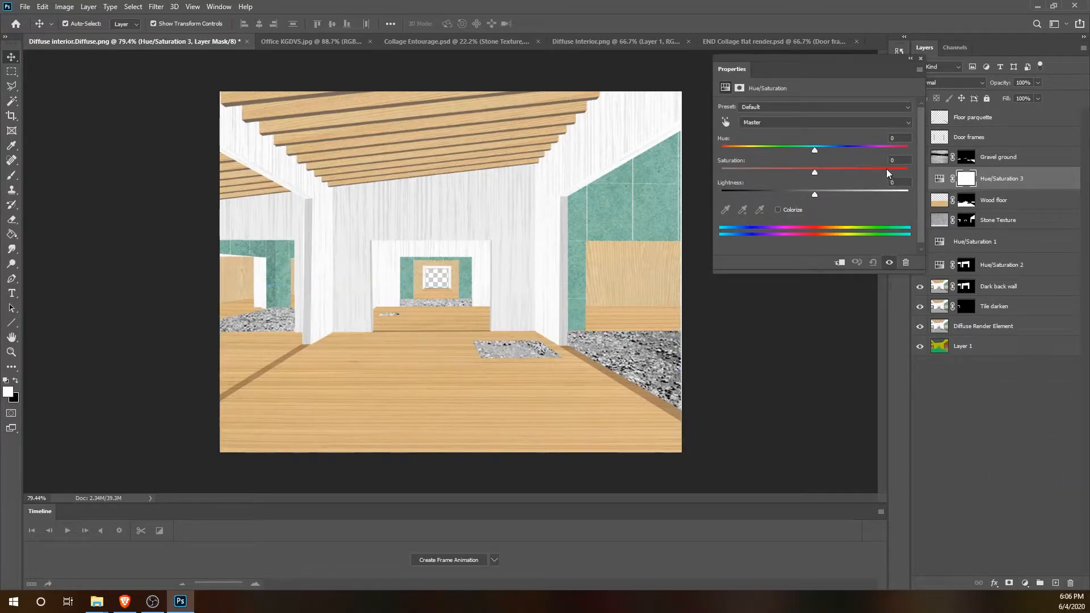
{"action": "left_click", "coordinate": [816, 150]}
{"action": "left_click_drag", "start_coordinate": [817, 150], "coordinate": [827, 173]}
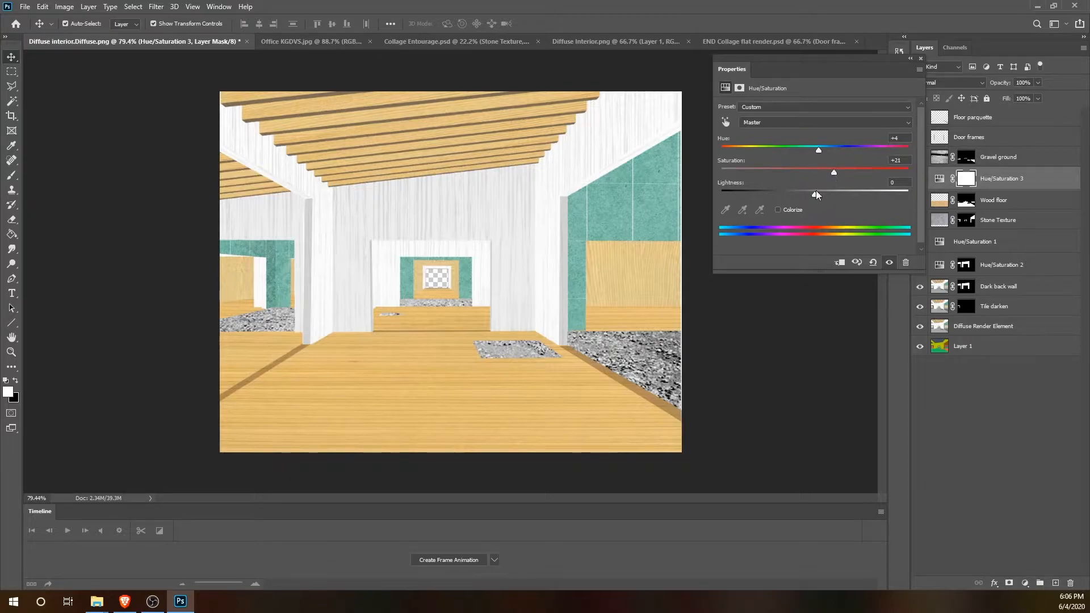
{"action": "left_click_drag", "start_coordinate": [820, 193], "coordinate": [828, 192]}
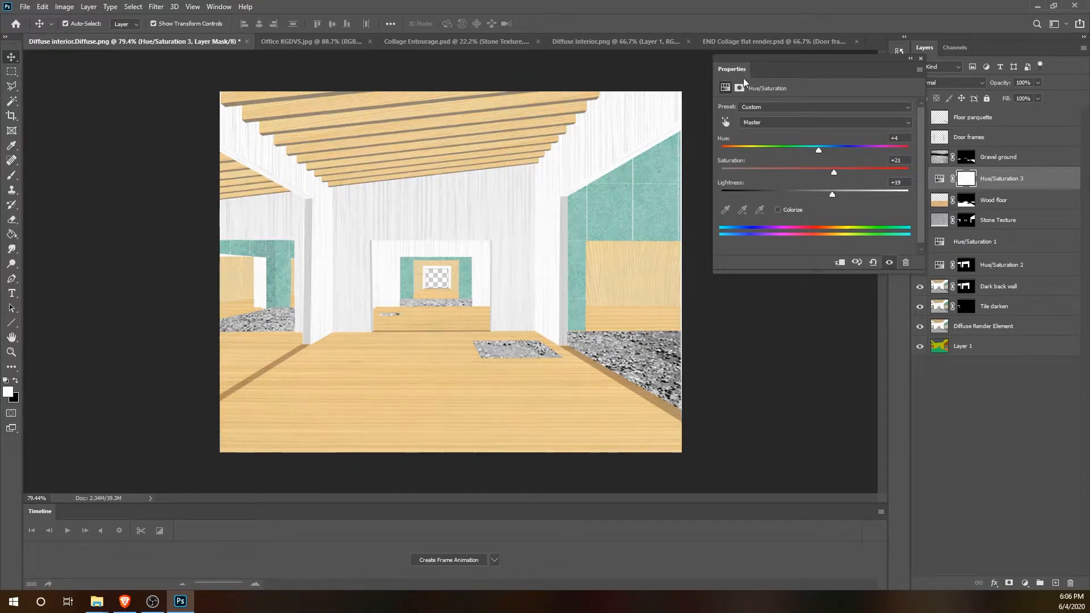
{"action": "left_click", "coordinate": [920, 59]}
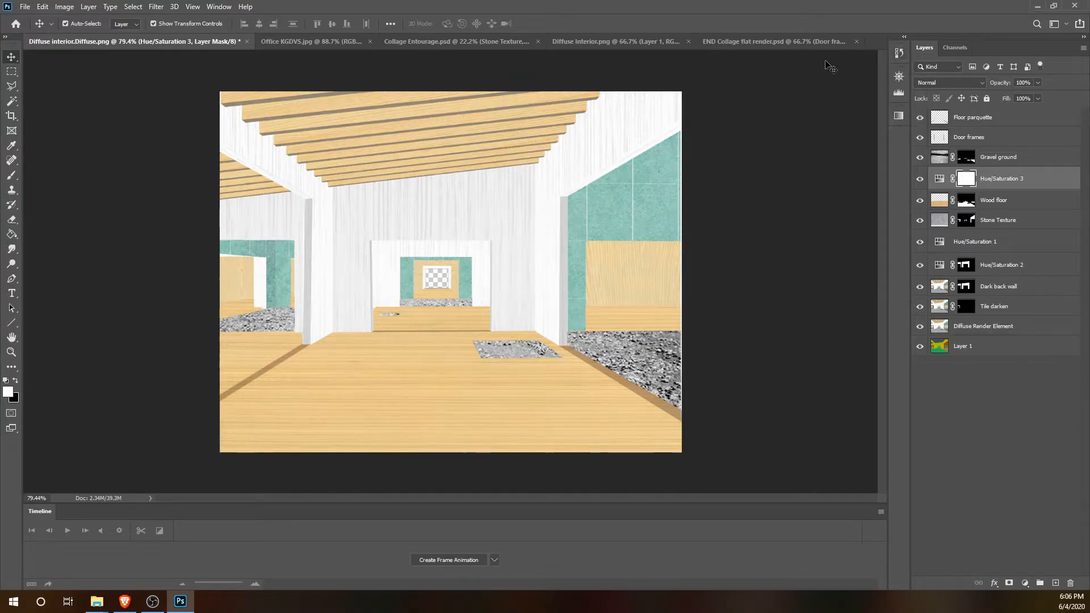
Step: Check the result against the Office KGDVS.jpg reference, then duplicate the Diffuse Render Element layer and rename the copy Back wood wall
{"action": "left_click", "coordinate": [294, 42]}
{"action": "left_click", "coordinate": [162, 41]}
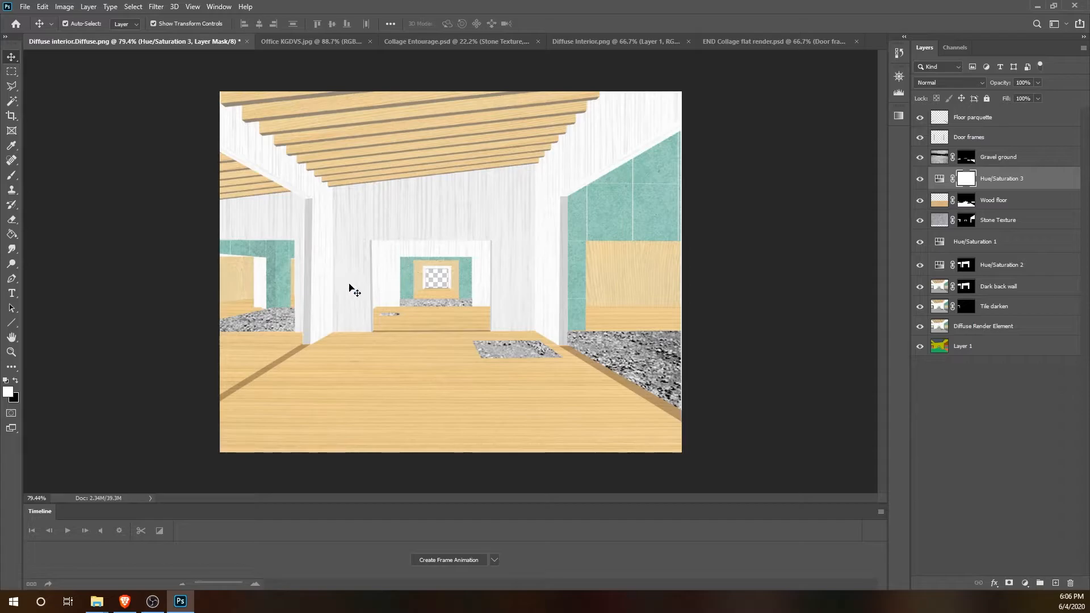
{"action": "left_click", "coordinate": [335, 41]}
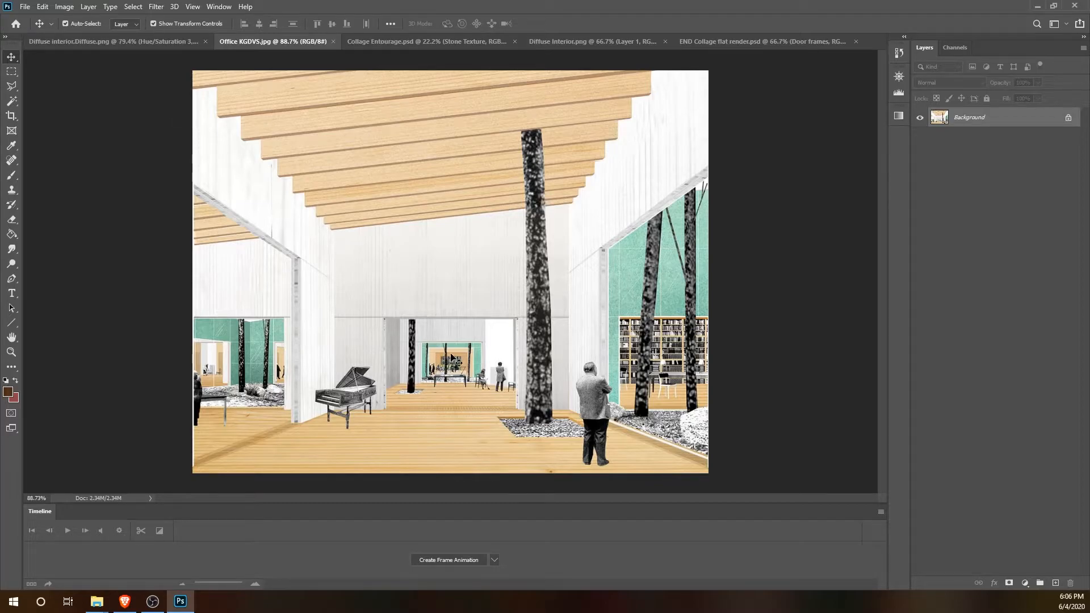
{"action": "left_click", "coordinate": [113, 41]}
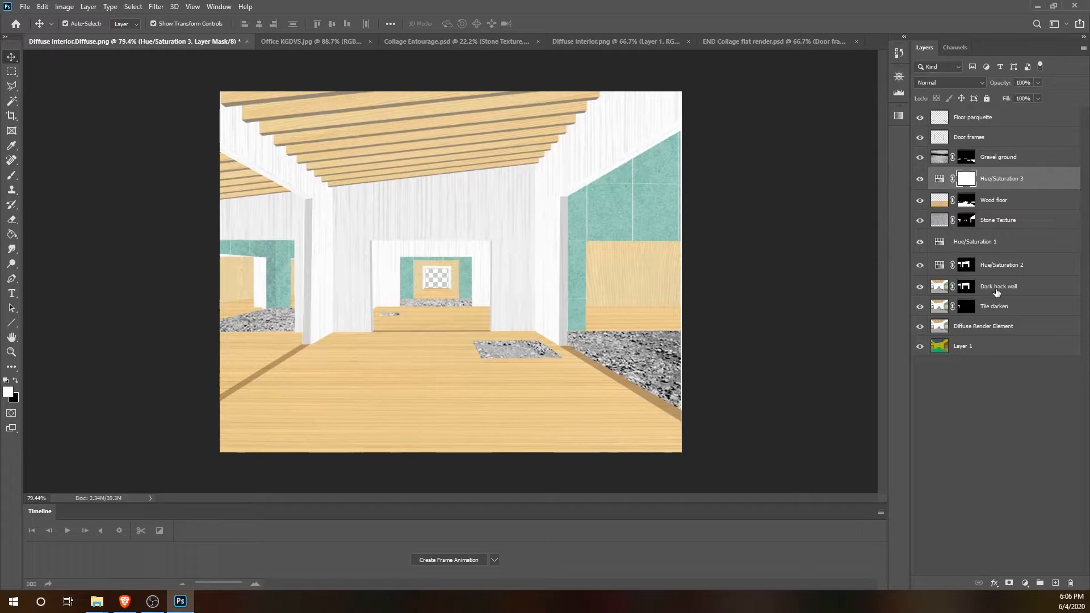
{"action": "right_click", "coordinate": [1007, 327]}
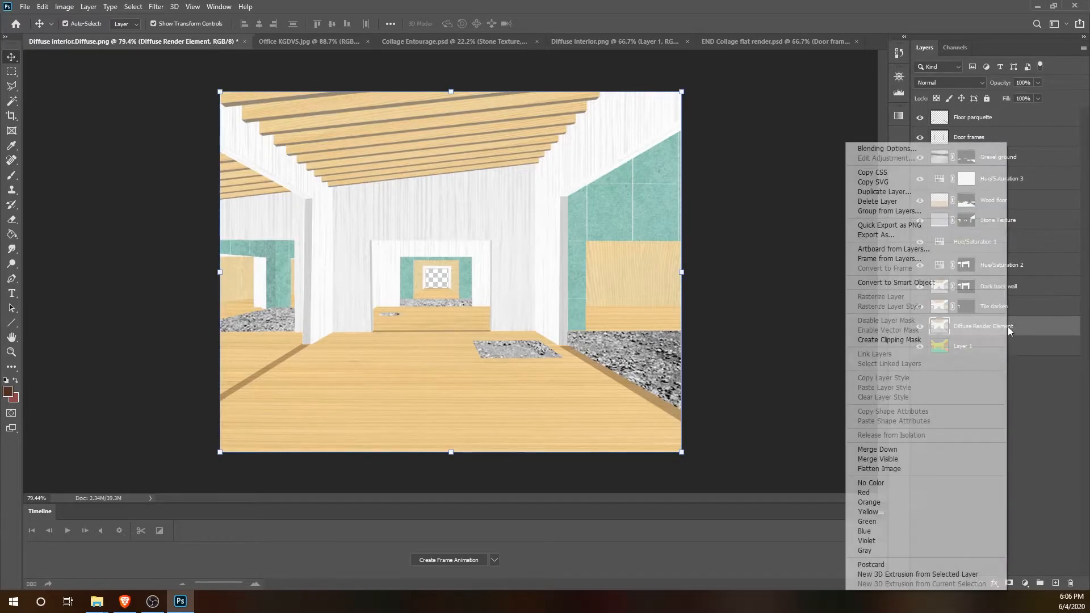
{"action": "left_click", "coordinate": [884, 191]}
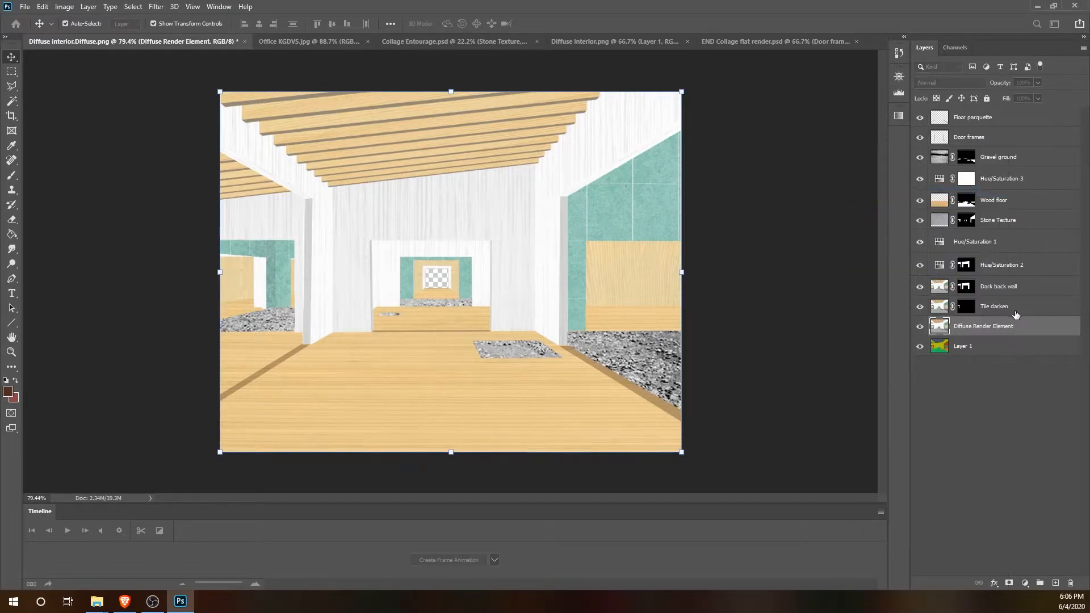
{"action": "key", "text": "Return"}
{"action": "double_click", "coordinate": [976, 327]}
{"action": "type", "text": "Back wood wall"}
{"action": "key", "text": "Return"}
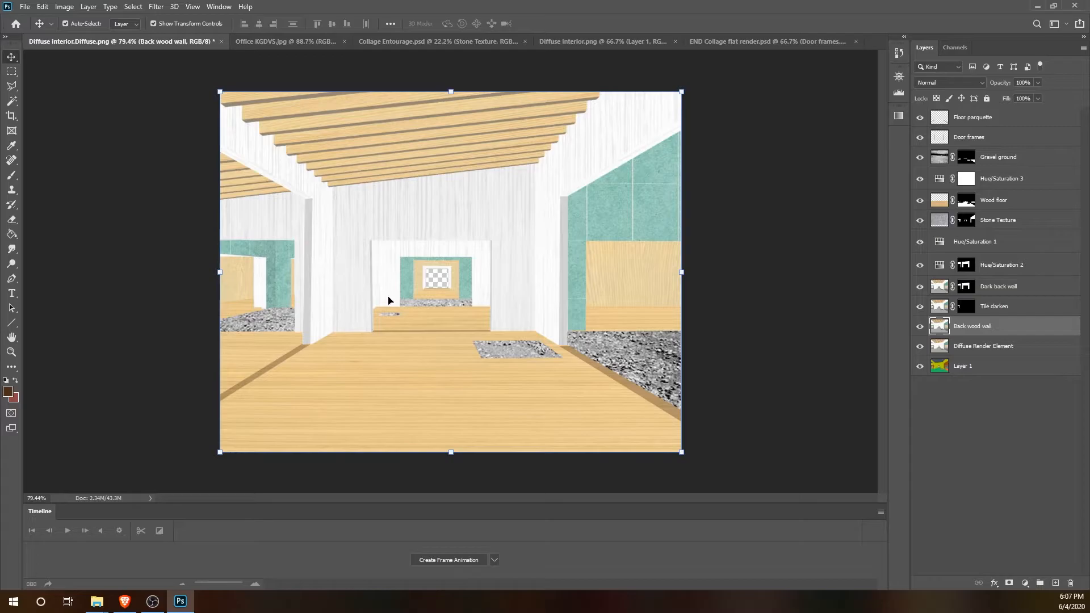
Step: Select the inverted U-shaped wood band around the small white-framed window on the far back wall with the Polygonal Lasso
{"action": "scroll", "coordinate": [423, 277], "scroll_direction": "up", "scroll_amount": 15}
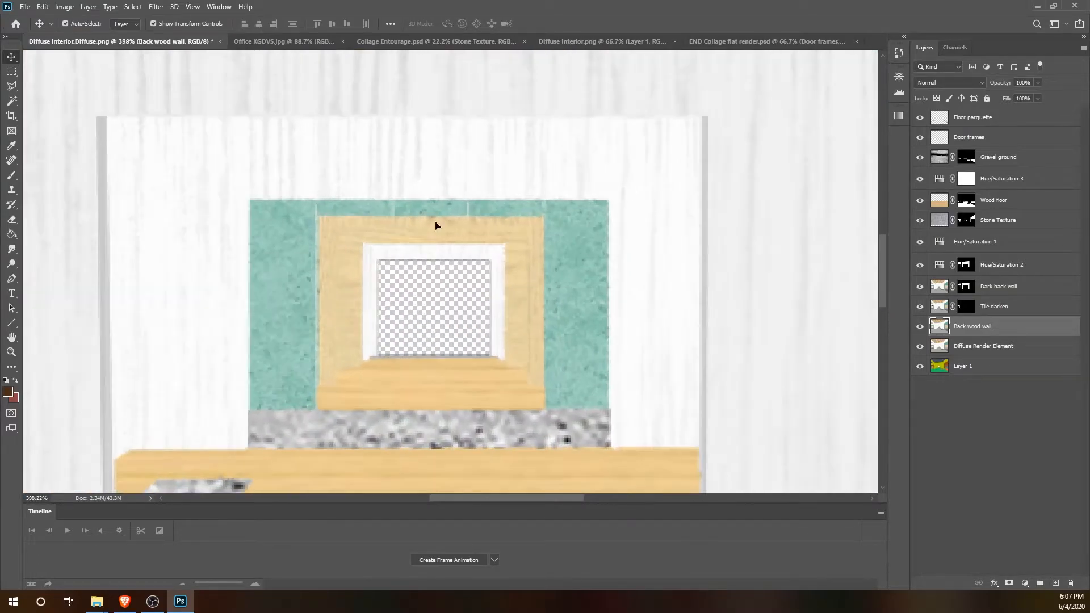
{"action": "left_click", "coordinate": [12, 86]}
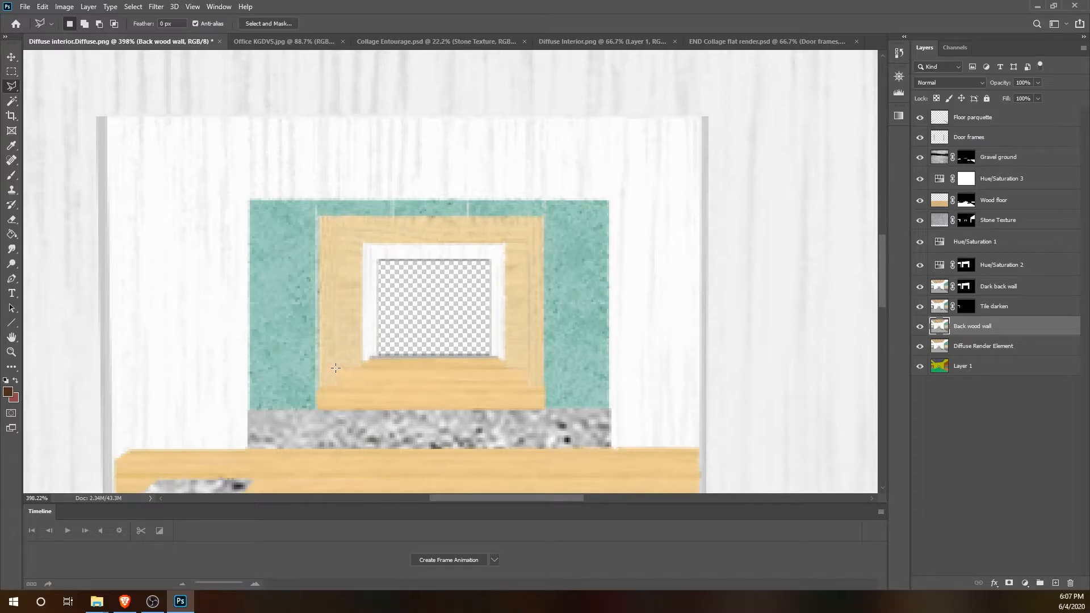
{"action": "left_click", "coordinate": [337, 368]}
{"action": "left_click", "coordinate": [337, 233]}
{"action": "left_click", "coordinate": [527, 231]}
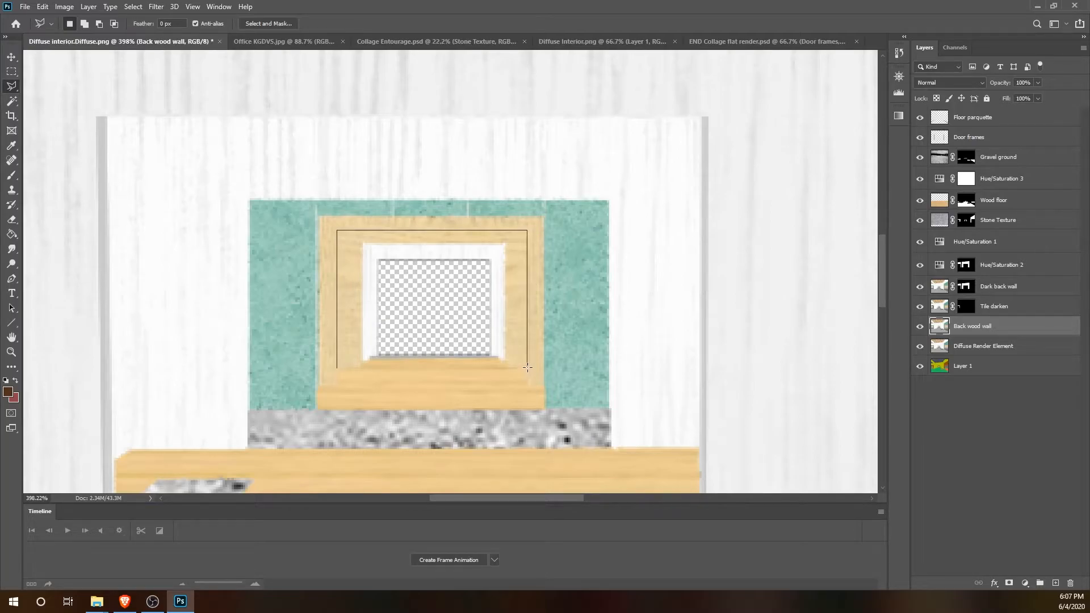
{"action": "left_click", "coordinate": [505, 244]}
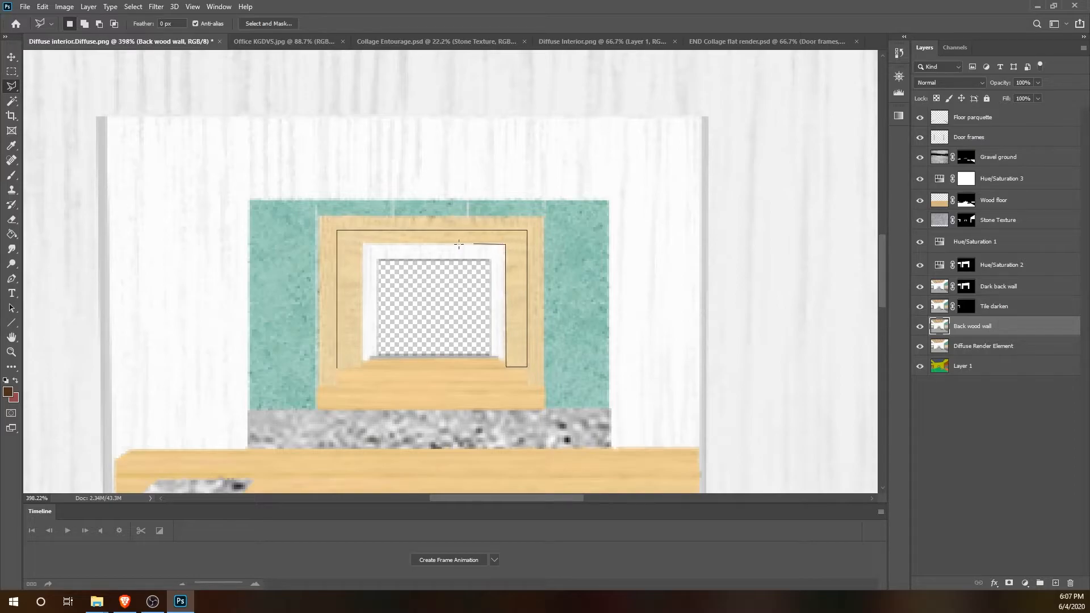
{"action": "left_click", "coordinate": [362, 244]}
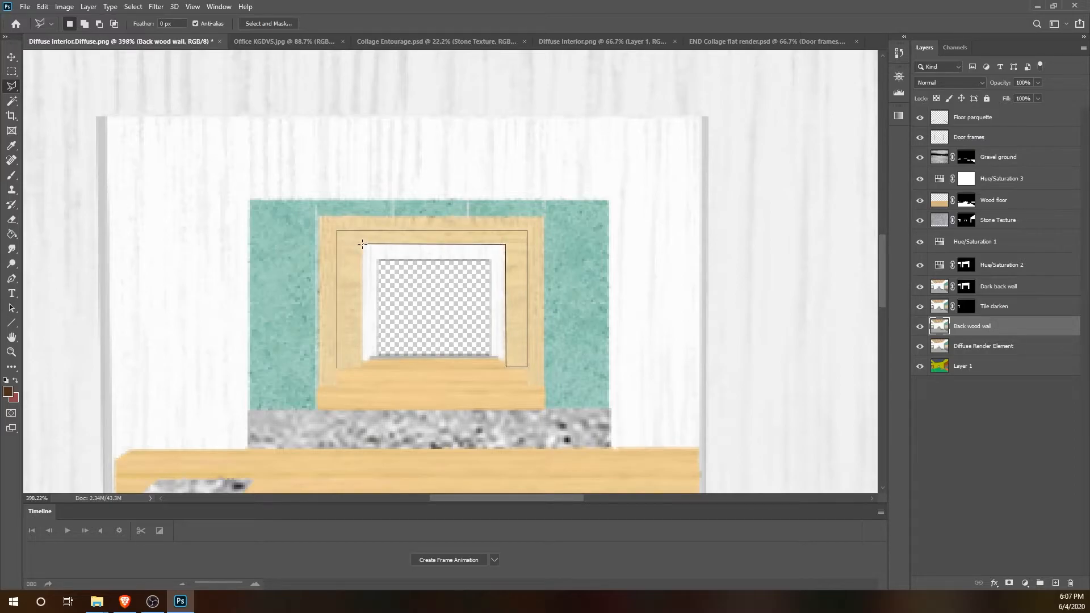
{"action": "left_click", "coordinate": [361, 367]}
{"action": "left_click", "coordinate": [338, 368]}
{"action": "scroll", "coordinate": [341, 372], "scroll_direction": "down", "scroll_amount": 8}
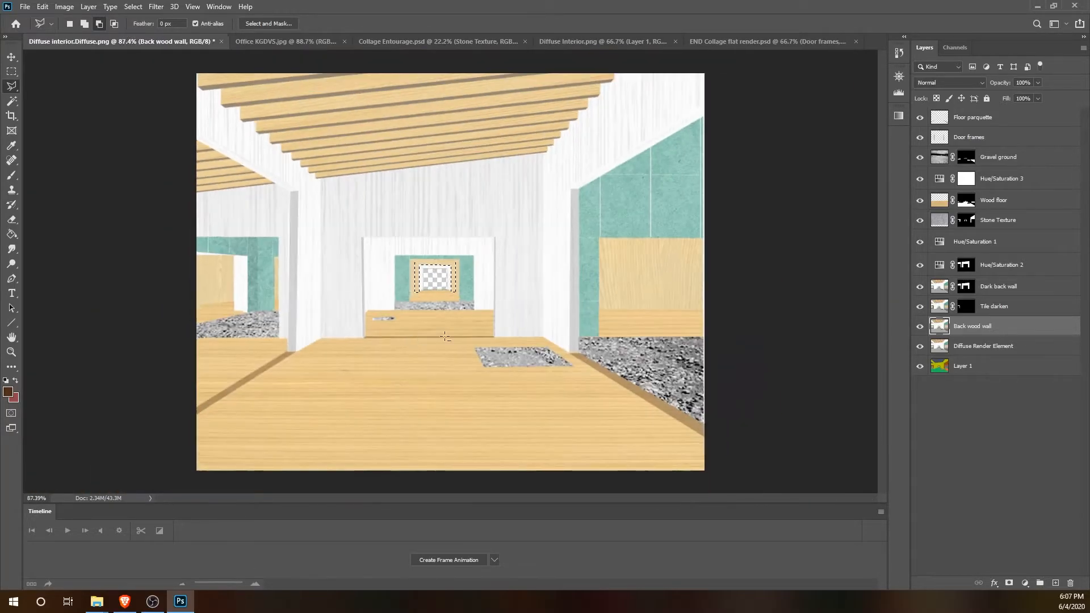
Step: Mask the Back wood wall layer to the selected wood band around the far window
{"action": "left_click", "coordinate": [1008, 583]}
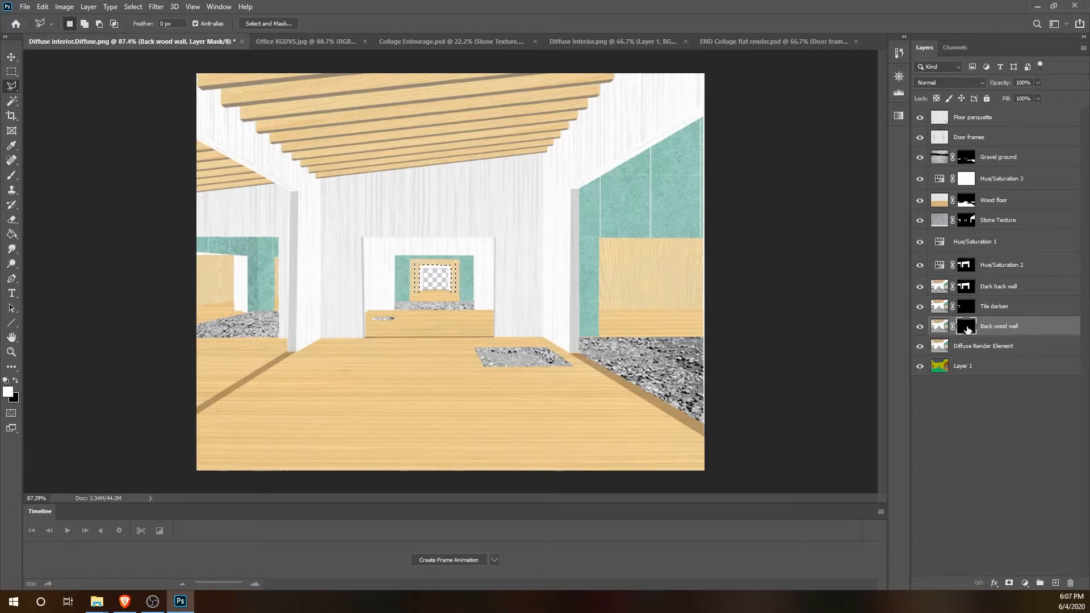
{"action": "left_click", "coordinate": [1025, 583]}
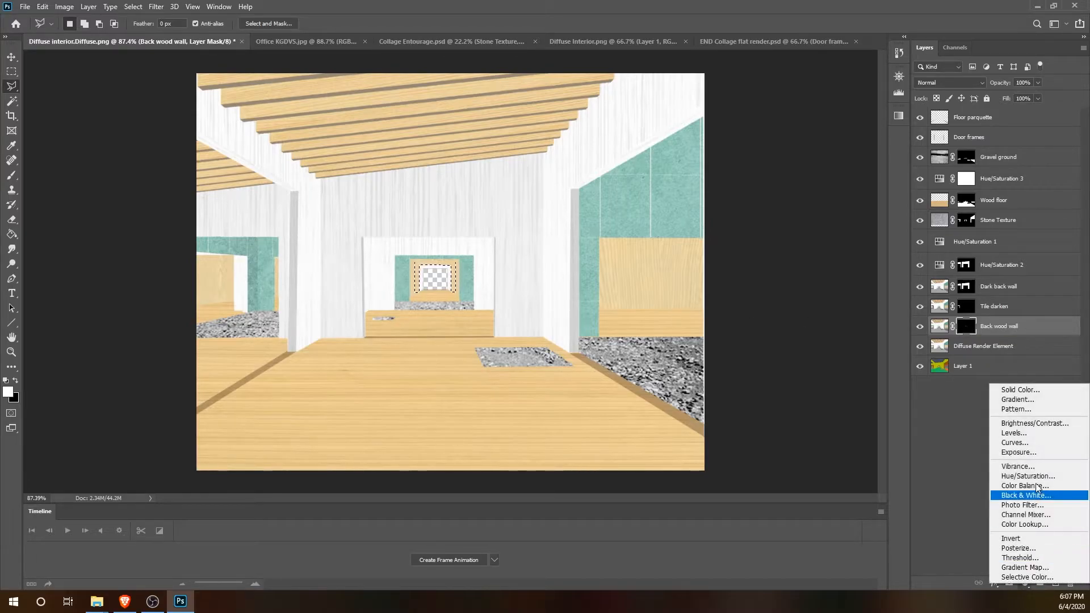
{"action": "left_click", "coordinate": [1039, 423]}
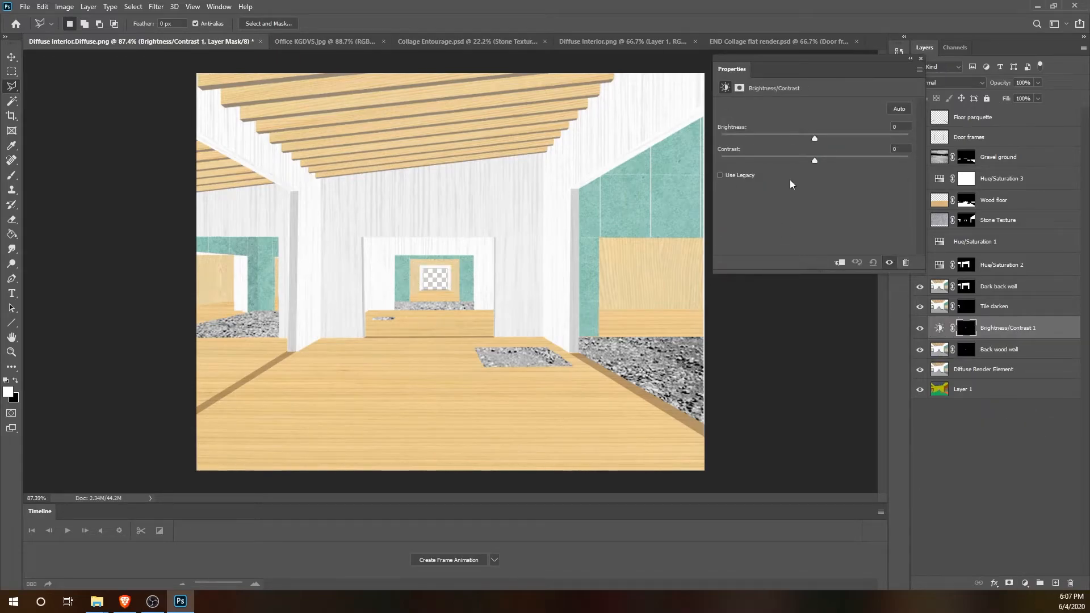
{"action": "left_click", "coordinate": [920, 58]}
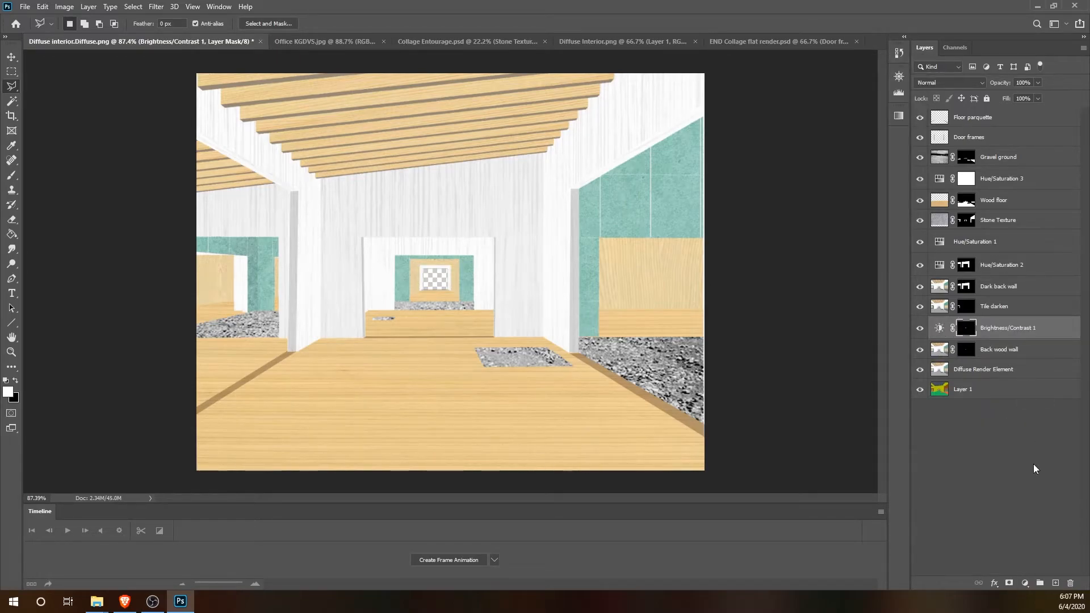
{"action": "left_click", "coordinate": [1025, 583]}
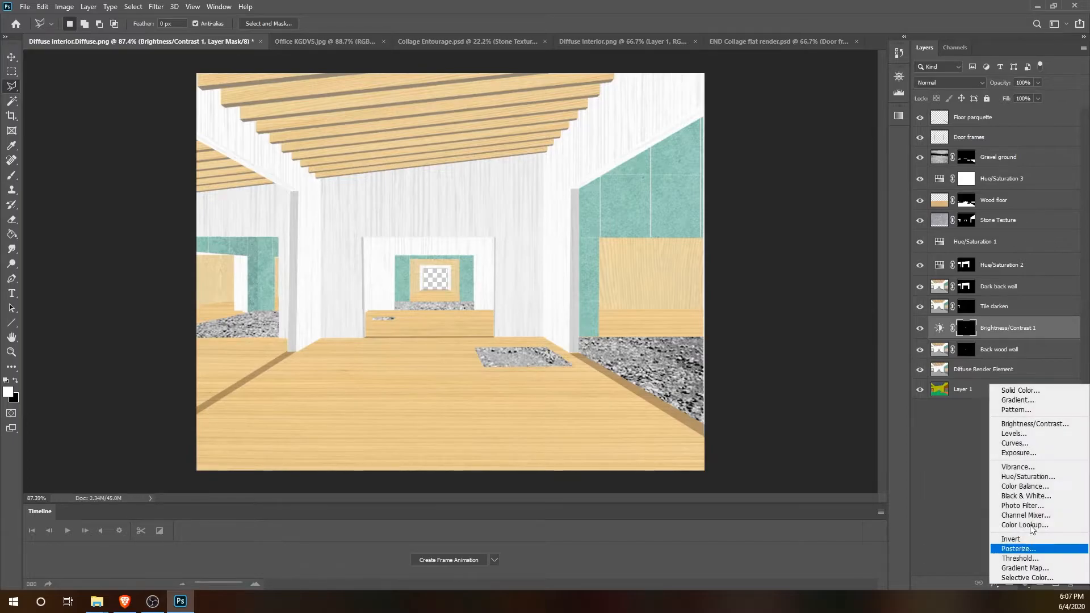
{"action": "left_click", "coordinate": [1019, 476]}
{"action": "left_click_drag", "start_coordinate": [813, 193], "coordinate": [806, 196]}
{"action": "key", "text": "ctrl+z"}
{"action": "left_click", "coordinate": [921, 58]}
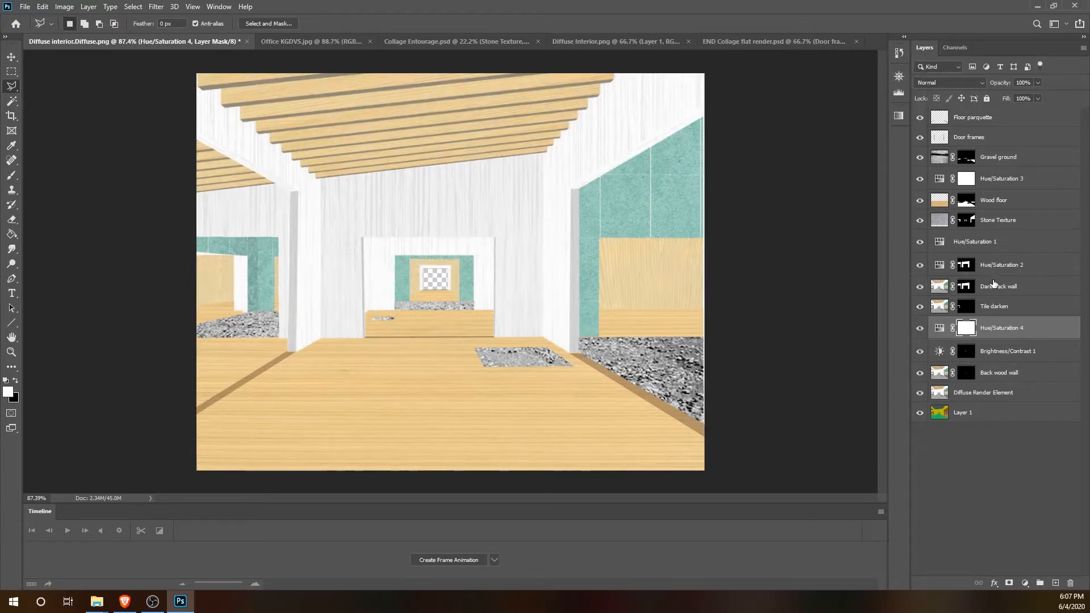
{"action": "key", "text": "Delete"}
{"action": "key", "text": "Delete"}
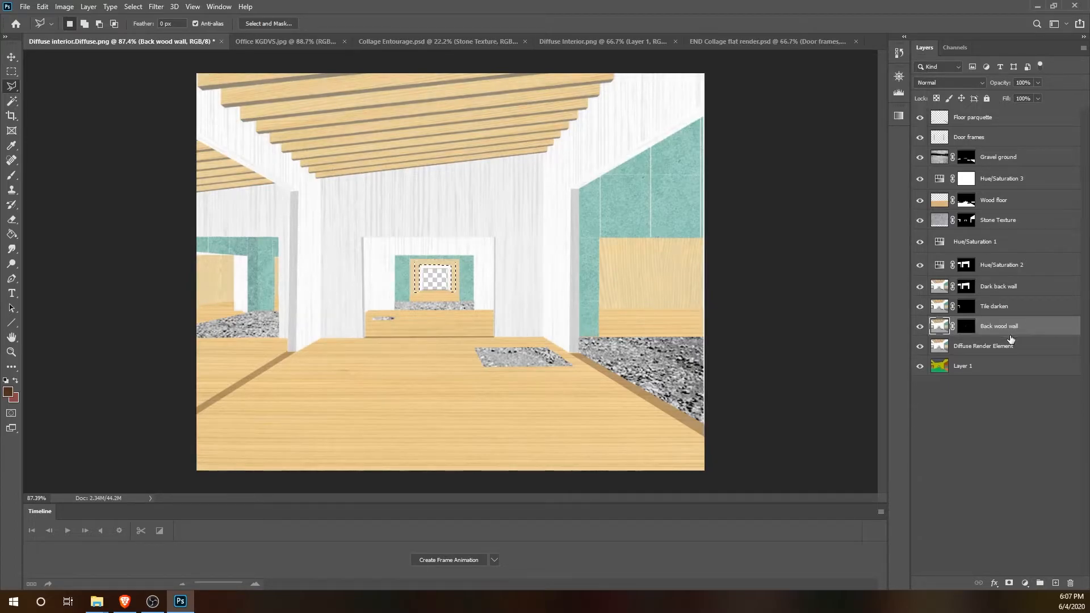
Step: Add a Hue/Saturation adjustment with lightness -10 above the Back wood wall layer, limited to the selected wood band
{"action": "left_click", "coordinate": [1024, 582]}
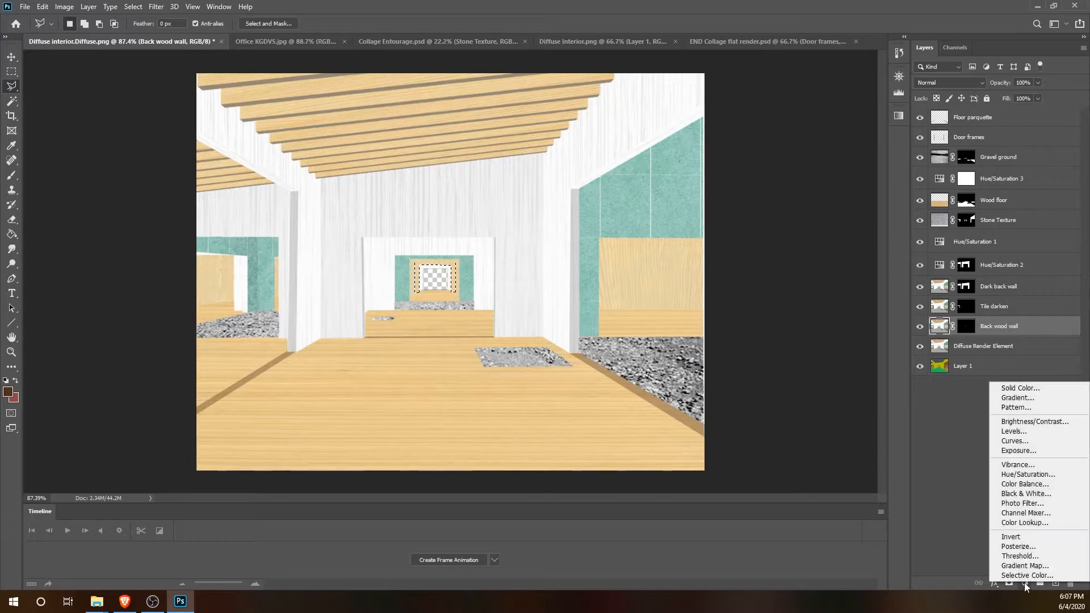
{"action": "left_click", "coordinate": [1037, 475]}
{"action": "left_click_drag", "start_coordinate": [814, 193], "coordinate": [807, 195]}
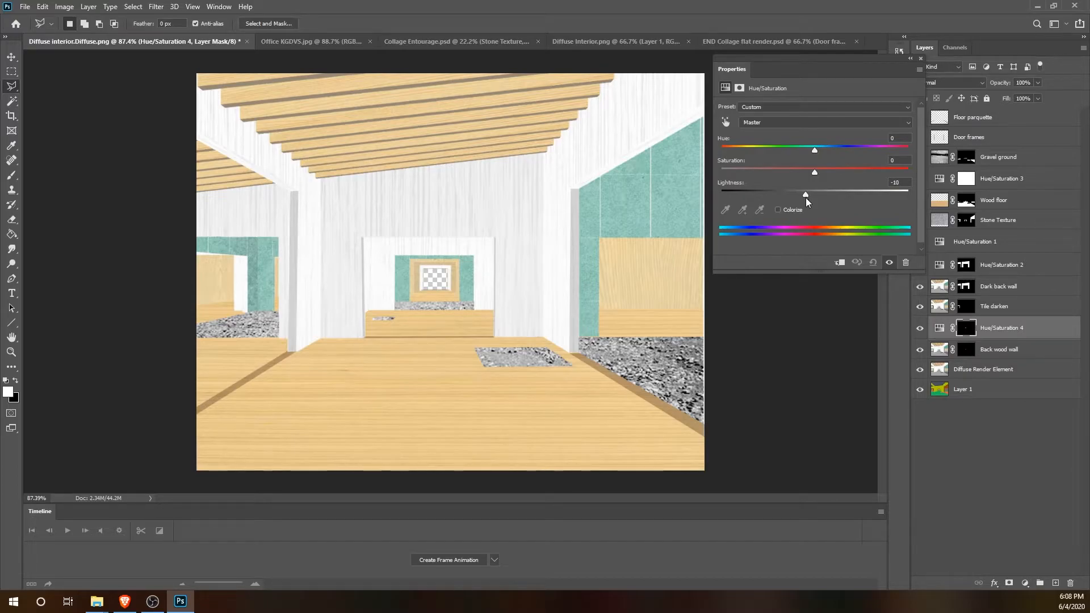
{"action": "left_click", "coordinate": [920, 60]}
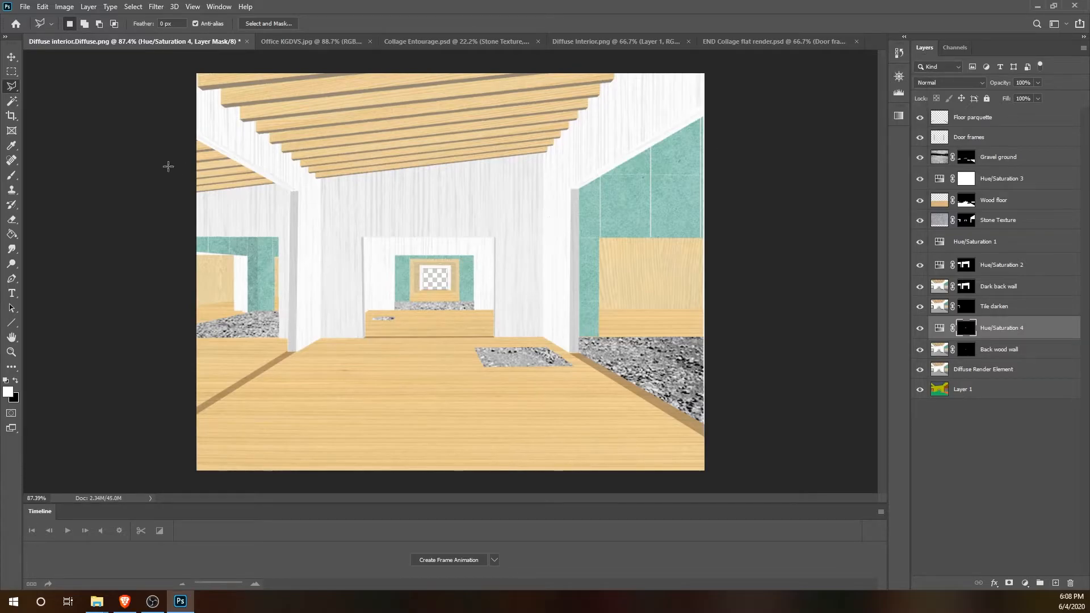
Step: Check the Office KGDVS.jpg reference, then add a new layer named Details above the Floor parquette layer
{"action": "left_click", "coordinate": [12, 57]}
{"action": "left_click", "coordinate": [308, 41]}
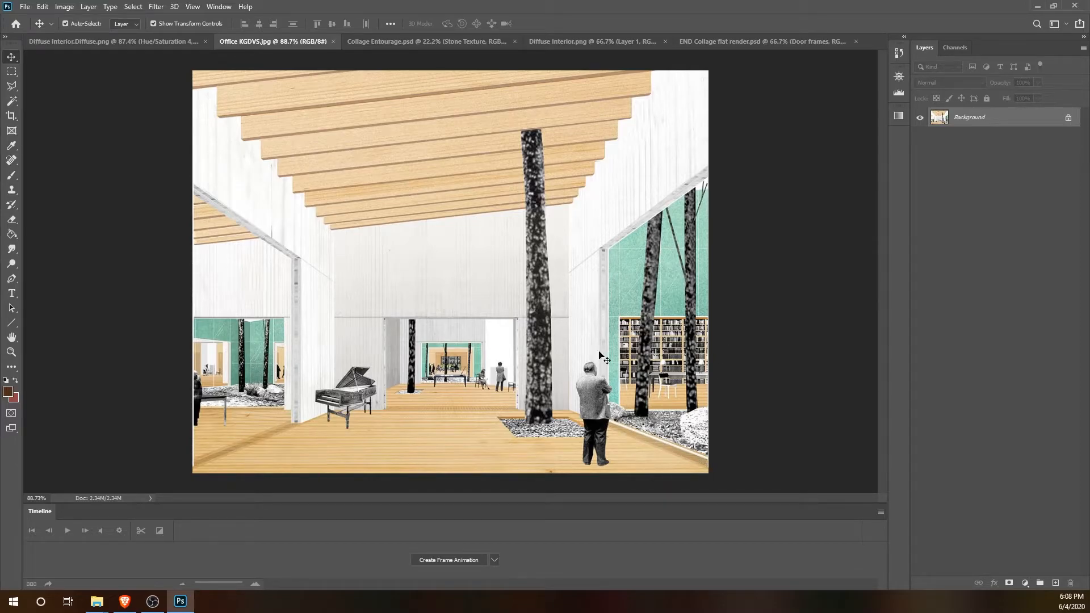
{"action": "left_click", "coordinate": [142, 39]}
{"action": "left_click", "coordinate": [982, 119]}
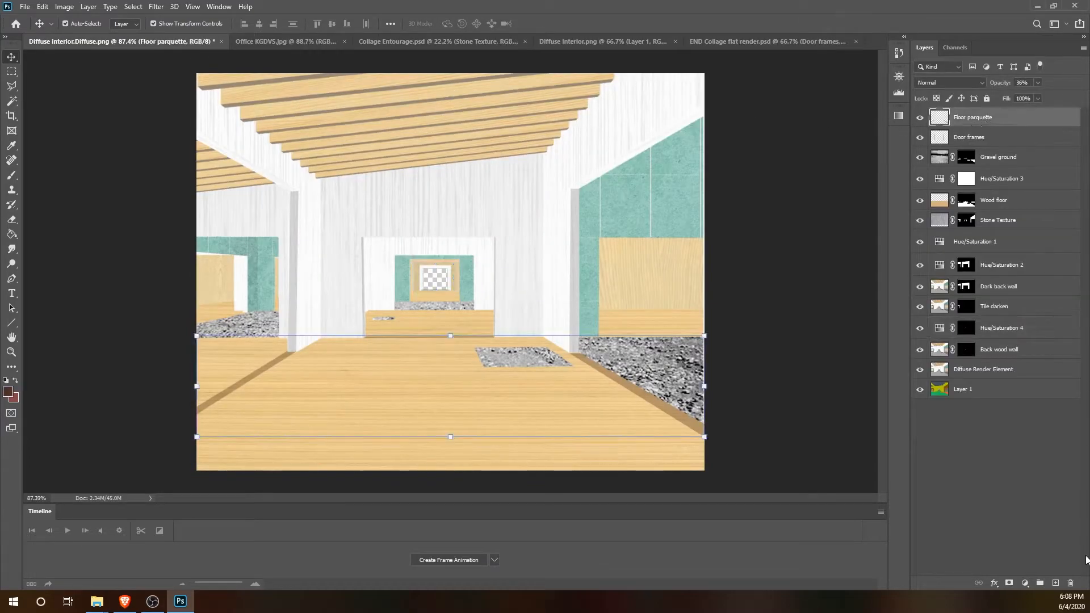
{"action": "left_click", "coordinate": [1055, 583]}
{"action": "double_click", "coordinate": [965, 117]}
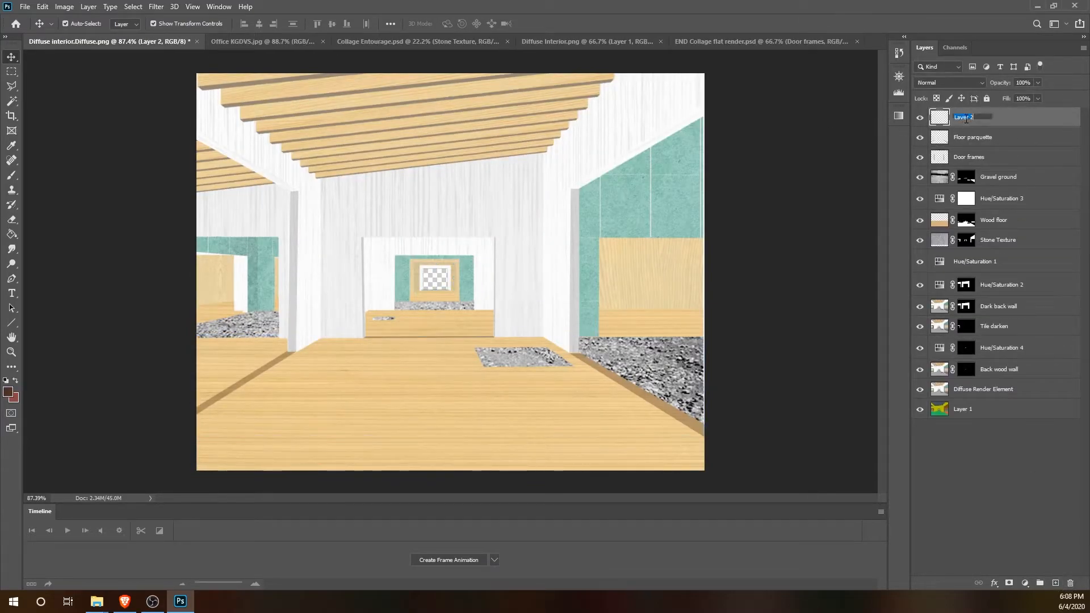
{"action": "type", "text": "Details"}
{"action": "key", "text": "Return"}
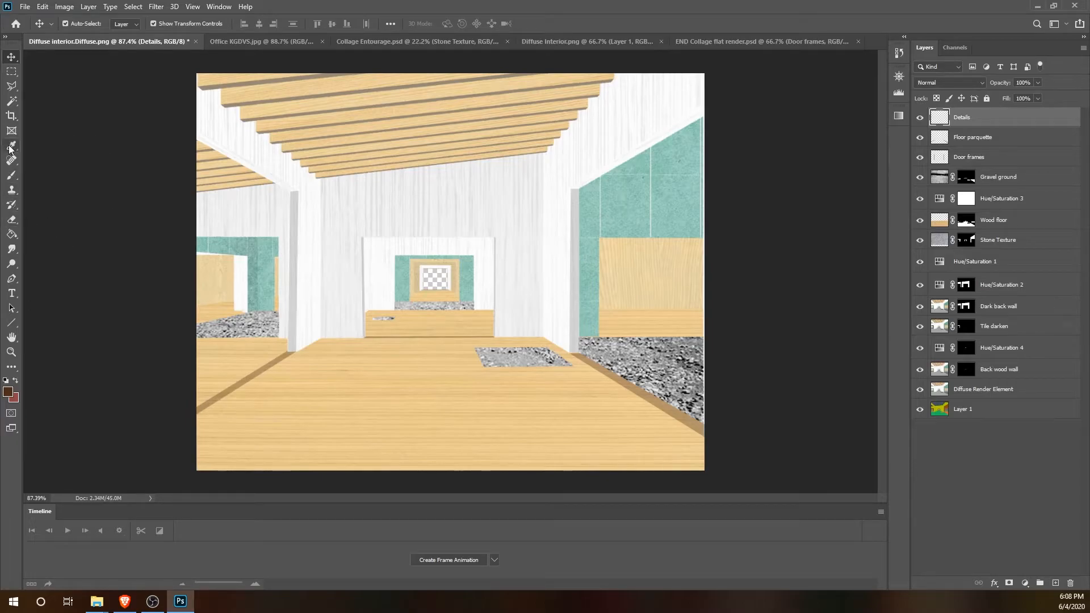
Step: Set up the Line tool with a 3 px weight and make the foreground colour white (ffffff)
{"action": "left_click", "coordinate": [11, 322]}
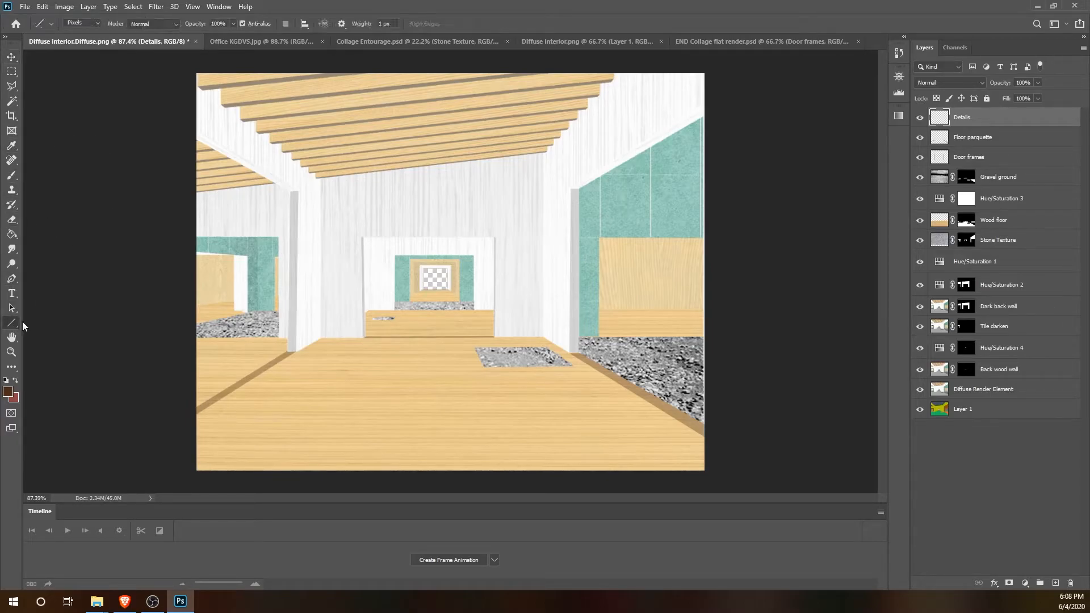
{"action": "right_click", "coordinate": [14, 324]}
{"action": "left_click", "coordinate": [60, 366]}
{"action": "left_click", "coordinate": [381, 23]}
{"action": "type", "text": "3"}
{"action": "key", "text": "Return"}
{"action": "left_click", "coordinate": [8, 392]}
{"action": "type", "text": "ffffff"}
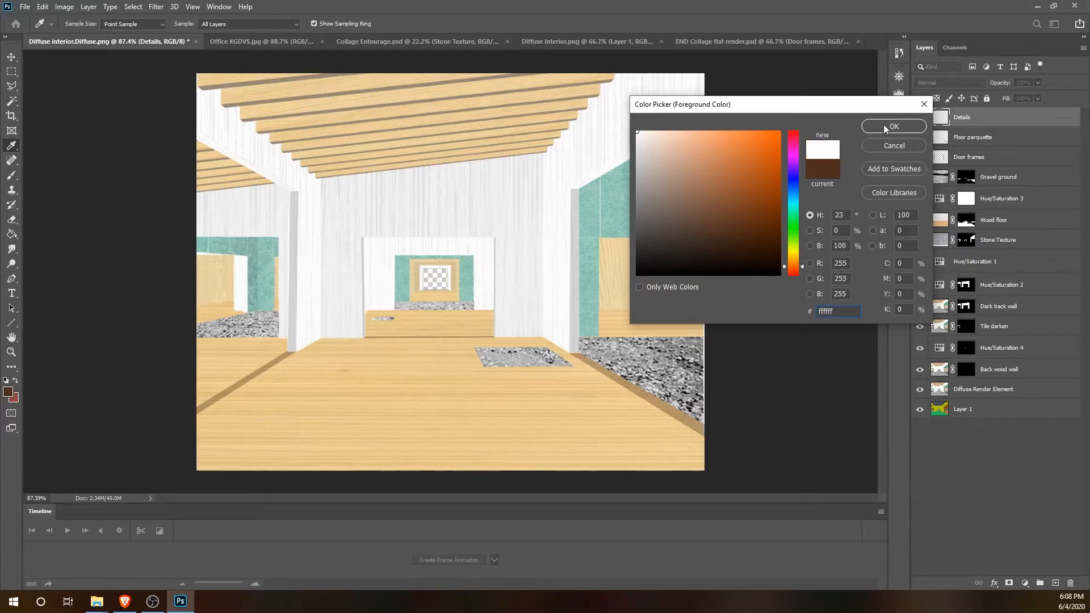
{"action": "left_click", "coordinate": [875, 128]}
Step: Following the Office KGDVS.jpg reference, draw white 3 px lines along the right opening's gravel edge, door post and sloping top edge
{"action": "left_click", "coordinate": [235, 42]}
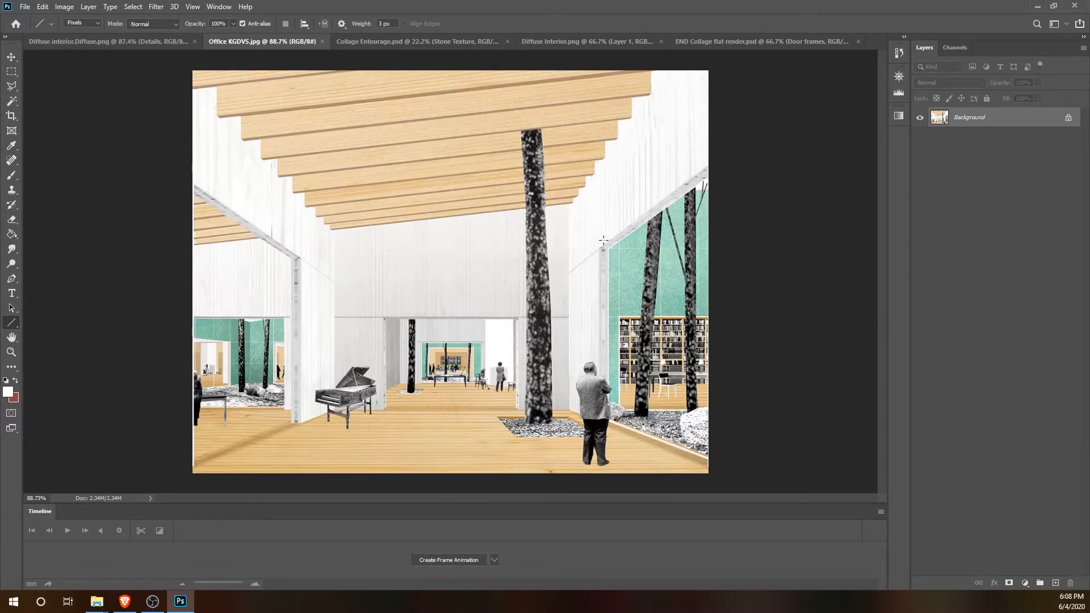
{"action": "left_click", "coordinate": [66, 40]}
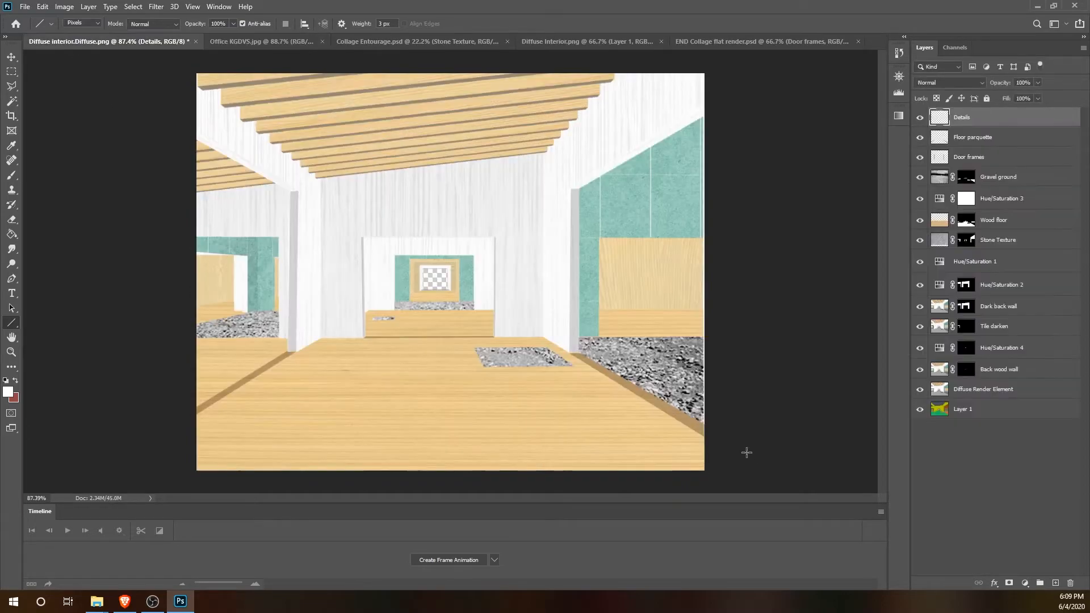
{"action": "scroll", "coordinate": [693, 404], "scroll_direction": "up", "scroll_amount": 2}
{"action": "scroll", "coordinate": [698, 410], "scroll_direction": "up", "scroll_amount": 1}
{"action": "left_click_drag", "start_coordinate": [741, 452], "coordinate": [559, 346]}
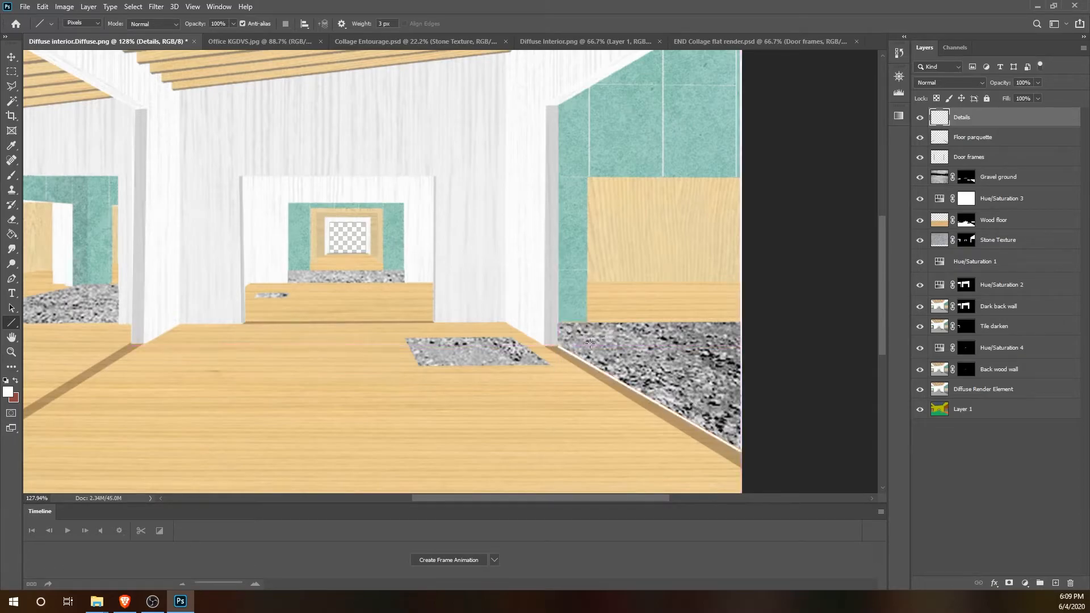
{"action": "left_click_drag", "start_coordinate": [558, 106], "coordinate": [557, 347]}
{"action": "scroll", "coordinate": [609, 83], "scroll_direction": "up", "scroll_amount": 2}
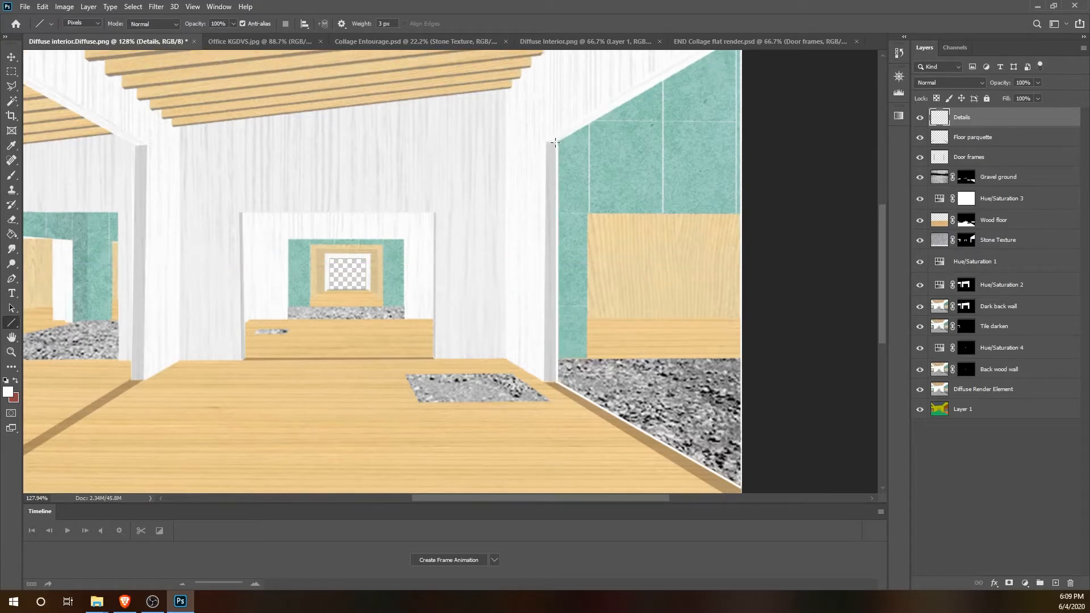
{"action": "left_click_drag", "start_coordinate": [556, 143], "coordinate": [748, 103]}
{"action": "scroll", "coordinate": [741, 63], "scroll_direction": "up", "scroll_amount": 3}
{"action": "scroll", "coordinate": [747, 104], "scroll_direction": "down", "scroll_amount": 2}
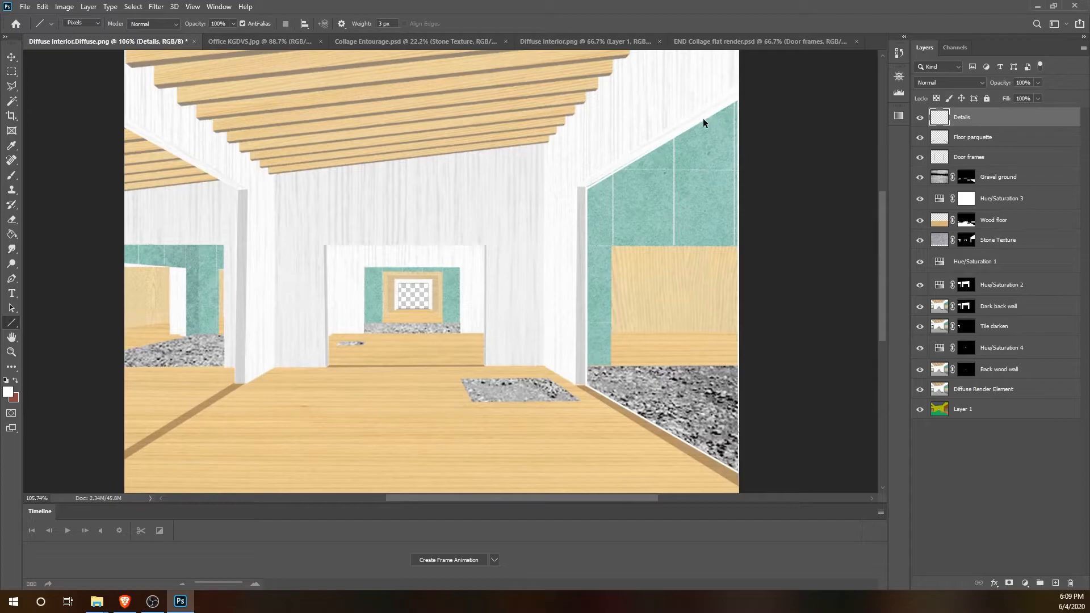
{"action": "left_click_drag", "start_coordinate": [585, 187], "coordinate": [741, 97]}
{"action": "scroll", "coordinate": [435, 305], "scroll_direction": "down", "scroll_amount": 3}
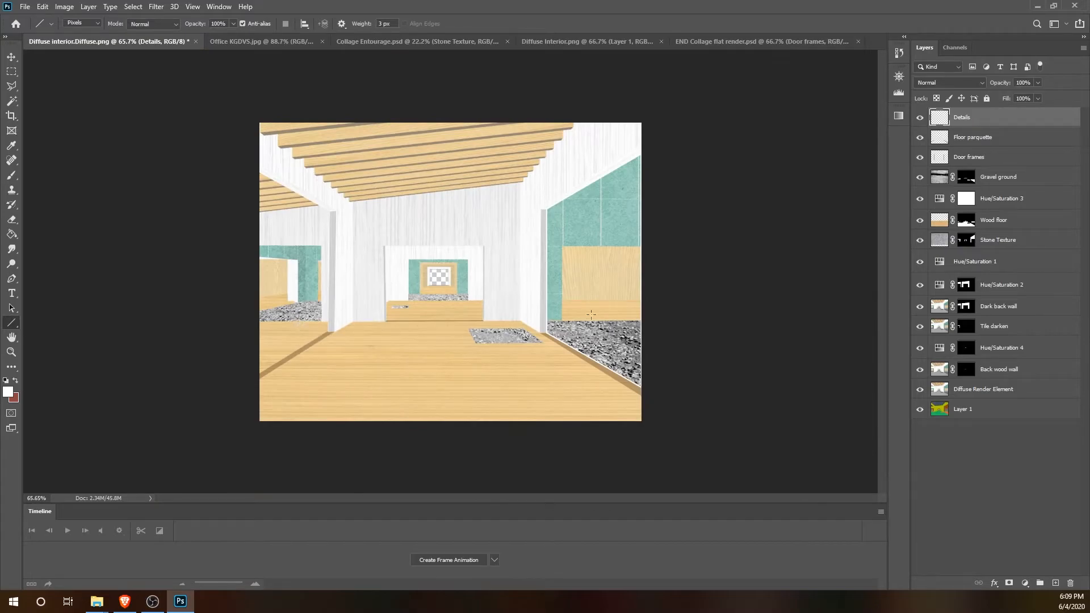
Step: Outline the bottom, left and top edges of the right opening's wood panel with white 2 px lines
{"action": "scroll", "coordinate": [580, 319], "scroll_direction": "up", "scroll_amount": 3}
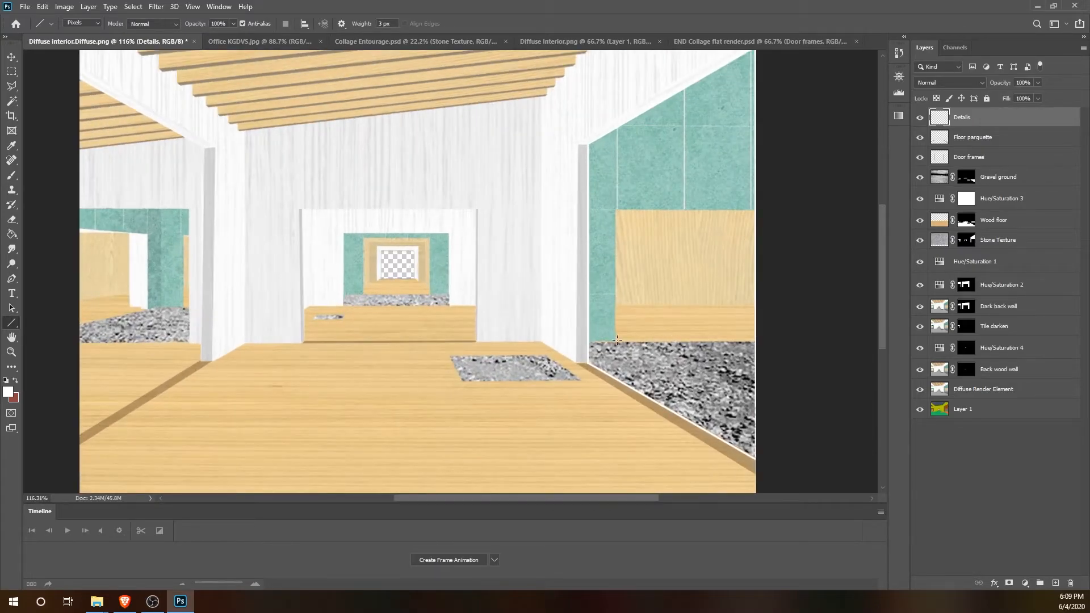
{"action": "left_click_drag", "start_coordinate": [615, 341], "coordinate": [652, 340]}
{"action": "left_click_drag", "start_coordinate": [382, 24], "coordinate": [358, 26]}
{"action": "type", "text": "2"}
{"action": "key", "text": "Return"}
{"action": "left_click_drag", "start_coordinate": [614, 341], "coordinate": [755, 340]}
{"action": "left_click_drag", "start_coordinate": [616, 210], "coordinate": [616, 341]}
{"action": "left_click_drag", "start_coordinate": [616, 210], "coordinate": [756, 211]}
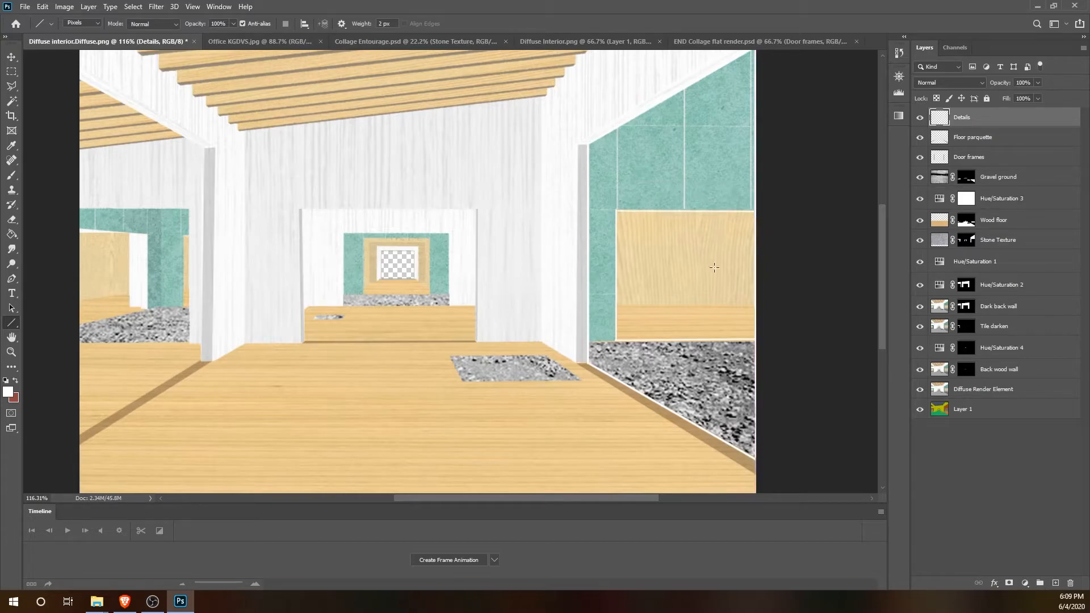
Step: Draw two horizontal 1 px white tile joints across the narrow teal strip beside the right opening's wood panel
{"action": "scroll", "coordinate": [698, 263], "scroll_direction": "down", "scroll_amount": 2}
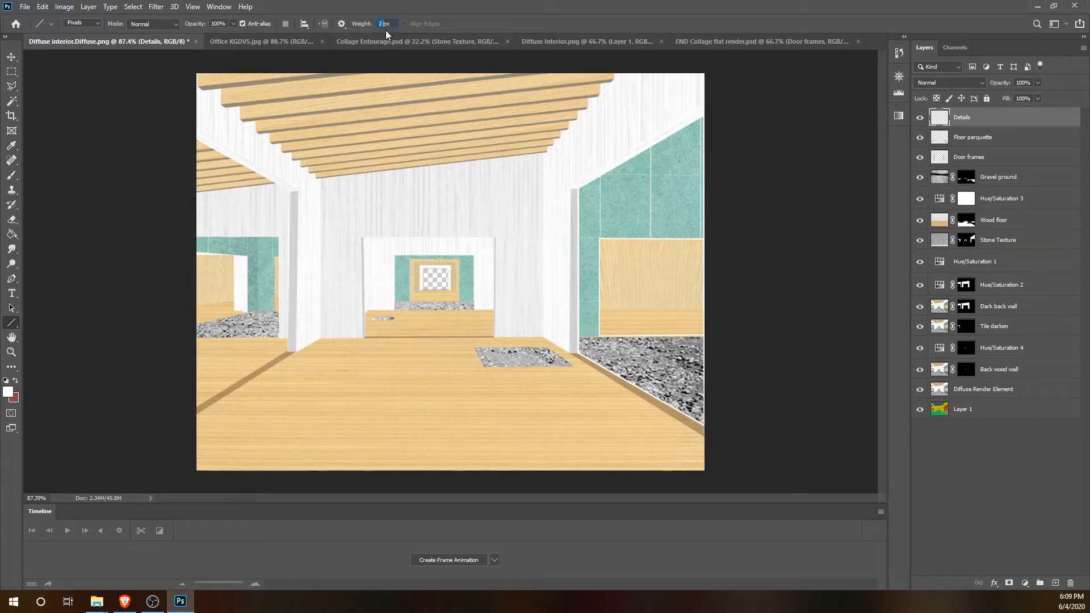
{"action": "type", "text": "1"}
{"action": "scroll", "coordinate": [601, 297], "scroll_direction": "up", "scroll_amount": 2}
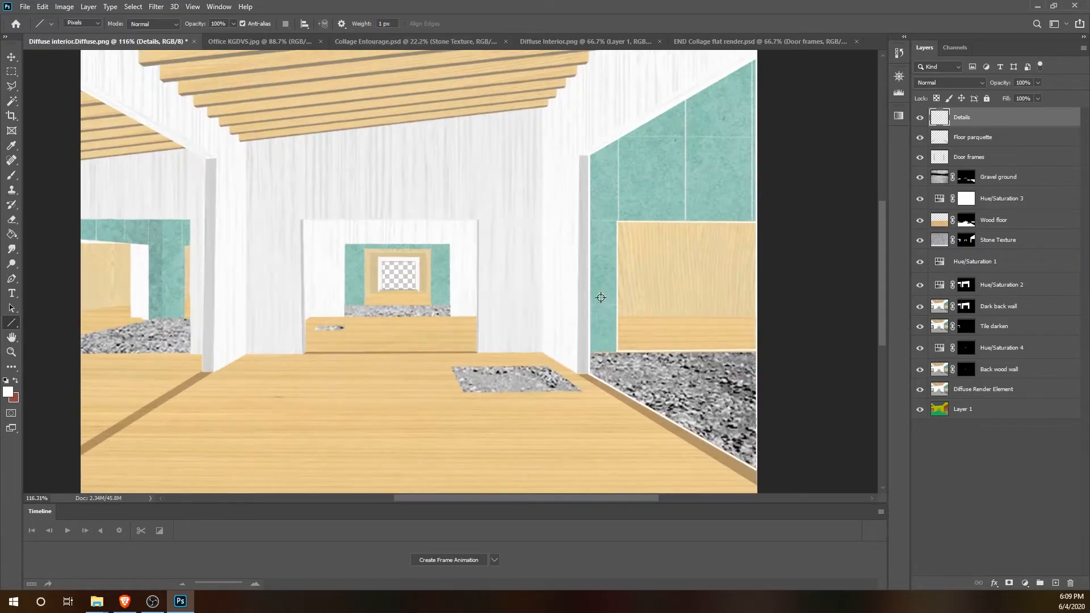
{"action": "left_click_drag", "start_coordinate": [617, 305], "coordinate": [589, 305]}
{"action": "left_click_drag", "start_coordinate": [613, 221], "coordinate": [589, 222]}
Step: Draw a short vertical and a horizontal white 1 px tile joint on the teal wall in the left opening
{"action": "scroll", "coordinate": [129, 265], "scroll_direction": "down", "scroll_amount": 1}
{"action": "scroll", "coordinate": [129, 265], "scroll_direction": "down", "scroll_amount": 1}
{"action": "scroll", "coordinate": [222, 280], "scroll_direction": "up", "scroll_amount": 3}
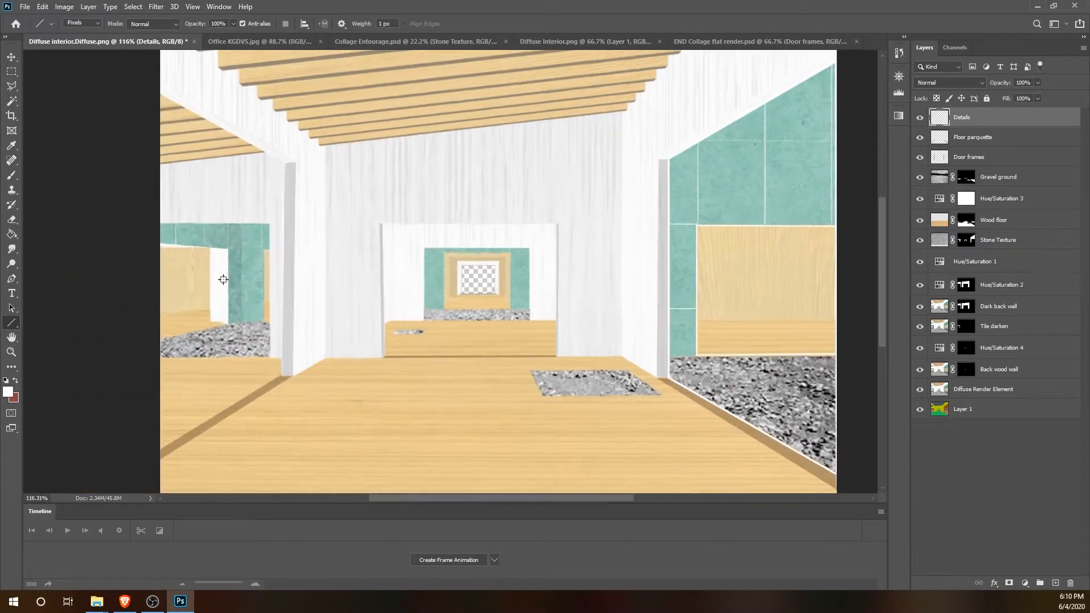
{"action": "left_click_drag", "start_coordinate": [220, 229], "coordinate": [220, 189]}
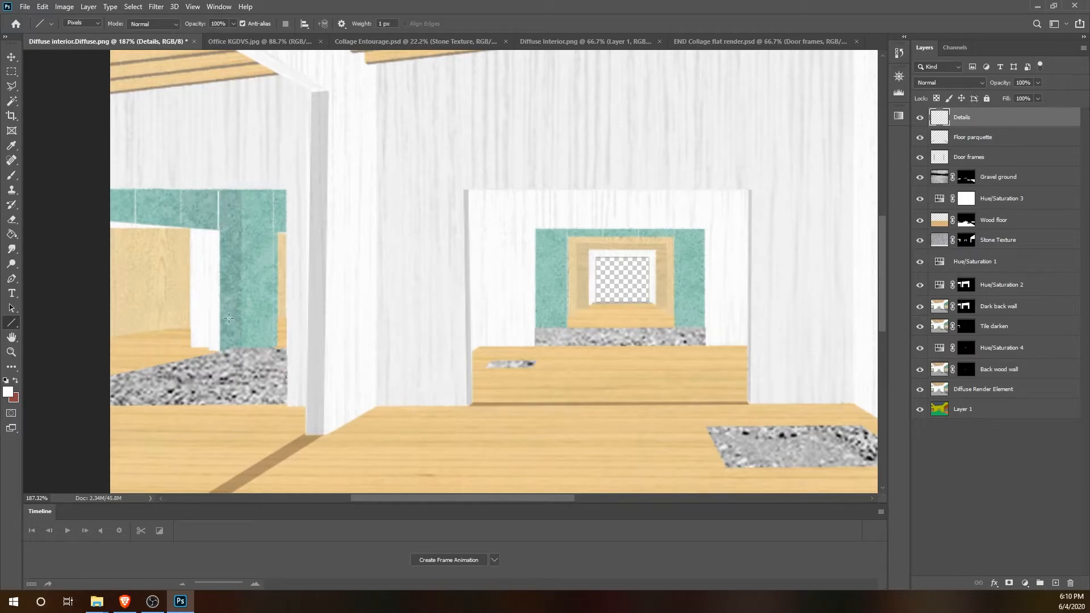
{"action": "left_click_drag", "start_coordinate": [221, 298], "coordinate": [273, 296]}
Step: Add vertical white 1 px tile joints above the left opening's wood panel and down its teal column
{"action": "scroll", "coordinate": [277, 278], "scroll_direction": "down", "scroll_amount": 3}
{"action": "scroll", "coordinate": [276, 248], "scroll_direction": "up", "scroll_amount": 4}
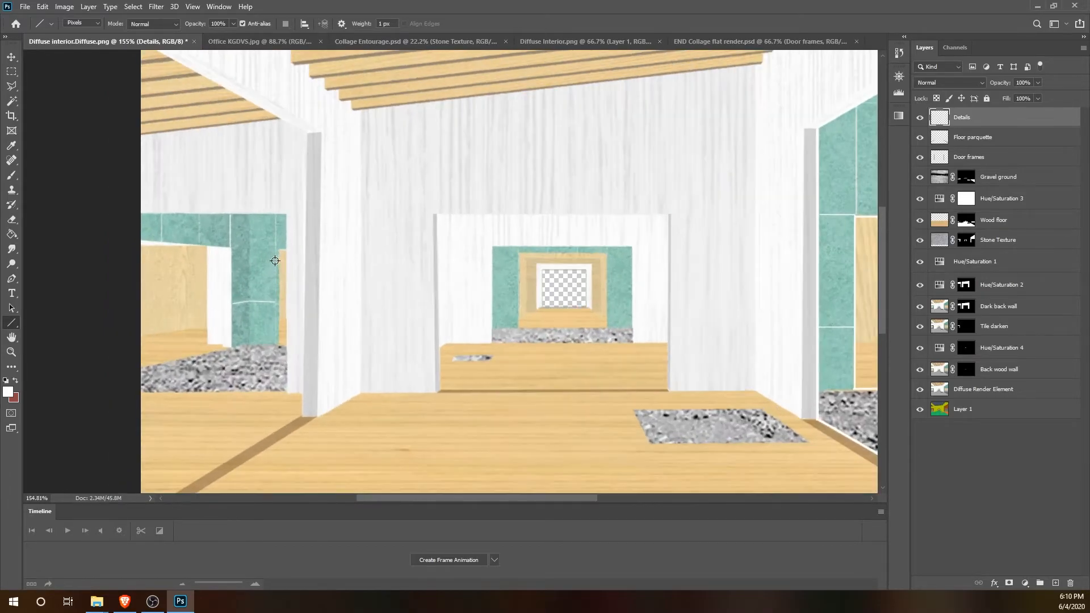
{"action": "left_click_drag", "start_coordinate": [173, 199], "coordinate": [173, 239]}
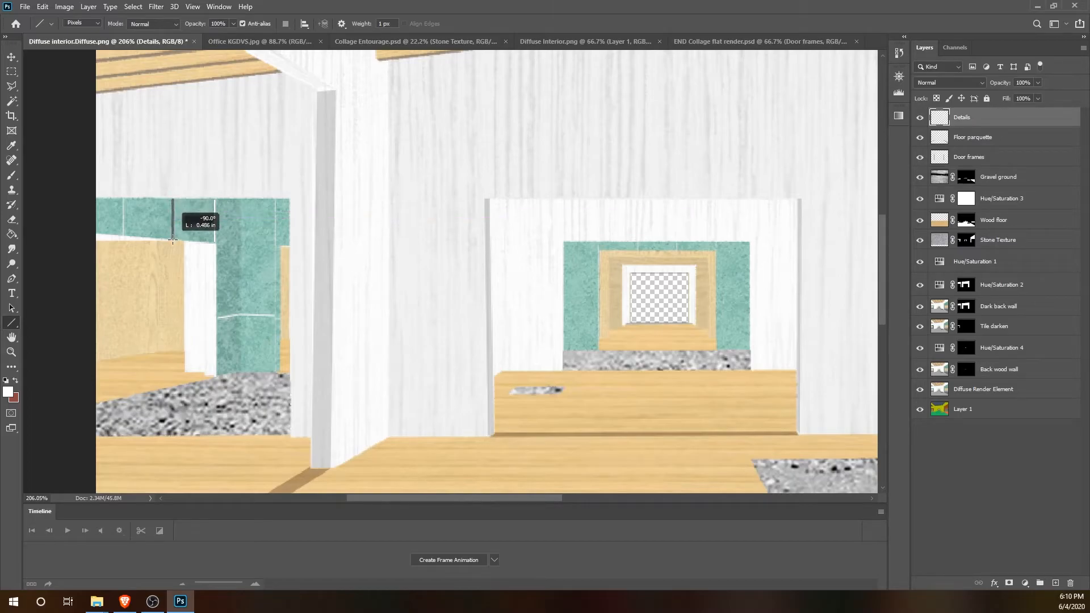
{"action": "scroll", "coordinate": [285, 245], "scroll_direction": "down", "scroll_amount": 5}
{"action": "scroll", "coordinate": [285, 245], "scroll_direction": "up", "scroll_amount": 3}
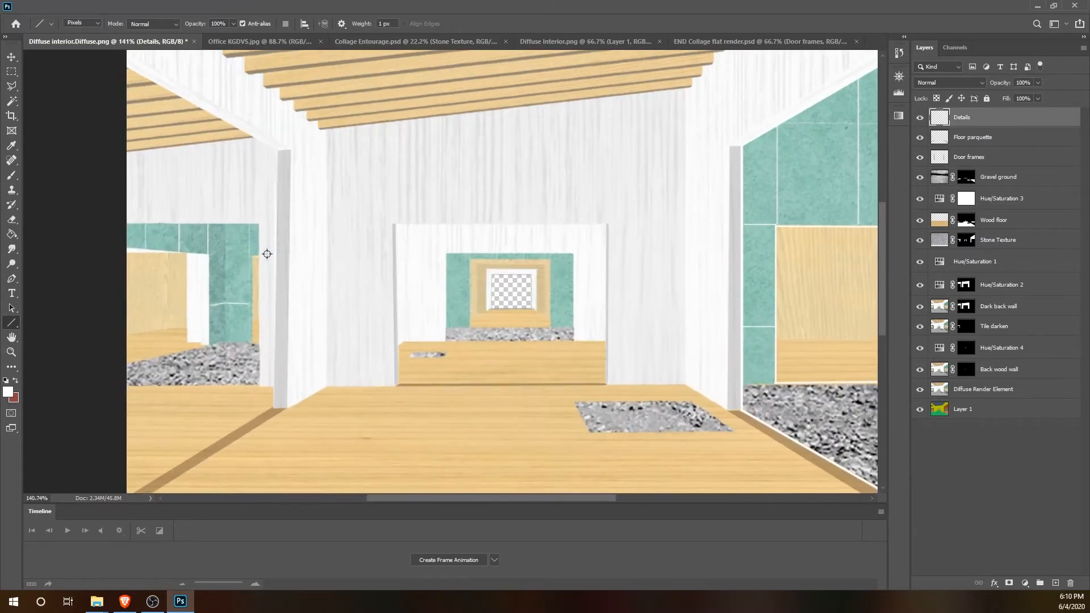
{"action": "left_click_drag", "start_coordinate": [246, 218], "coordinate": [245, 362]}
{"action": "scroll", "coordinate": [219, 298], "scroll_direction": "down", "scroll_amount": 3}
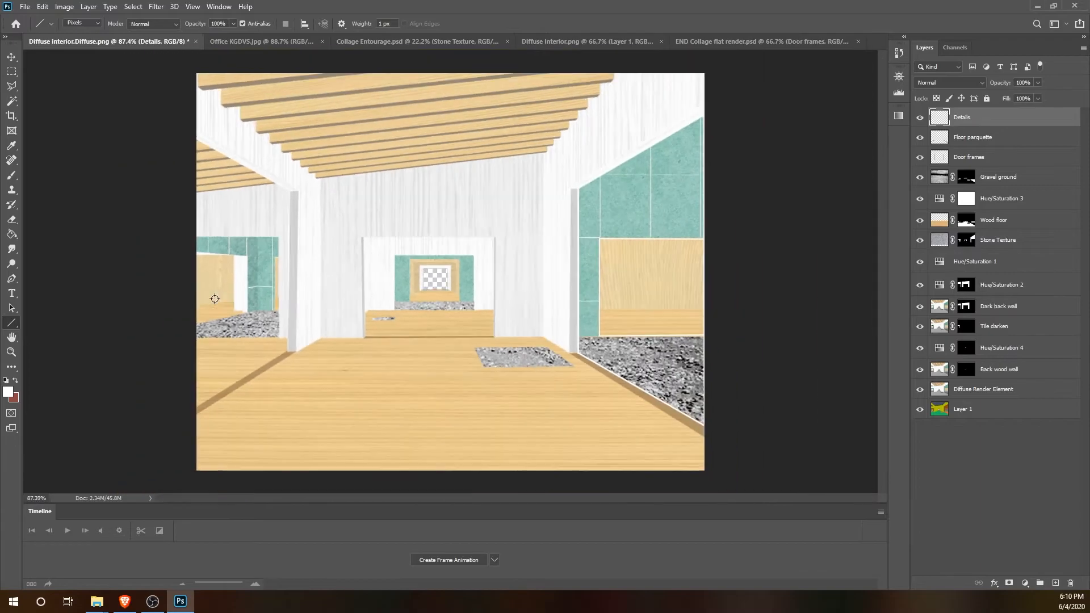
{"action": "scroll", "coordinate": [256, 270], "scroll_direction": "up", "scroll_amount": 2}
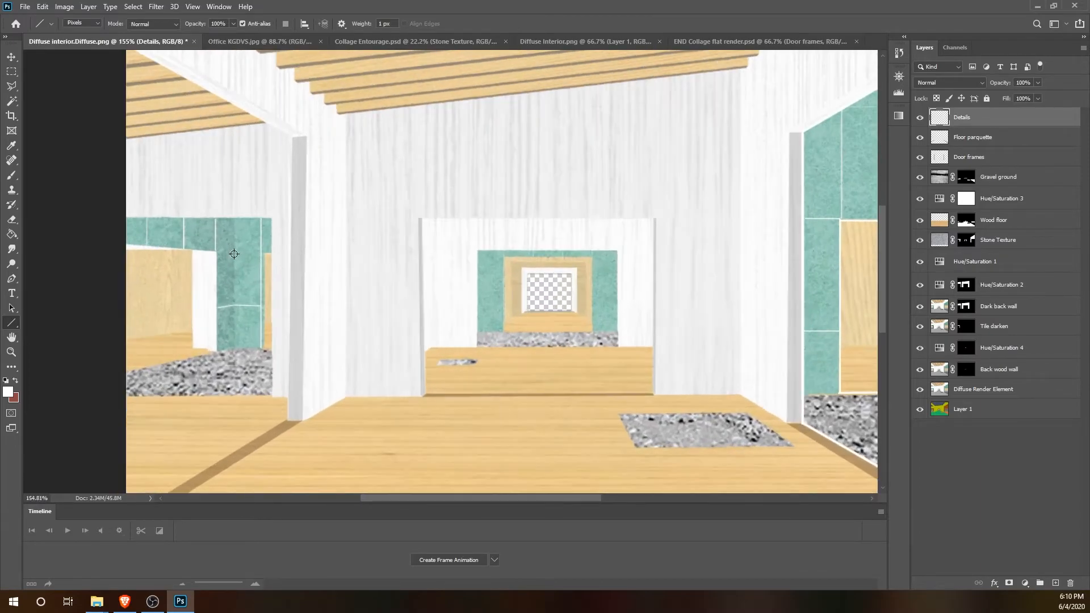
{"action": "scroll", "coordinate": [553, 282], "scroll_direction": "down", "scroll_amount": 2}
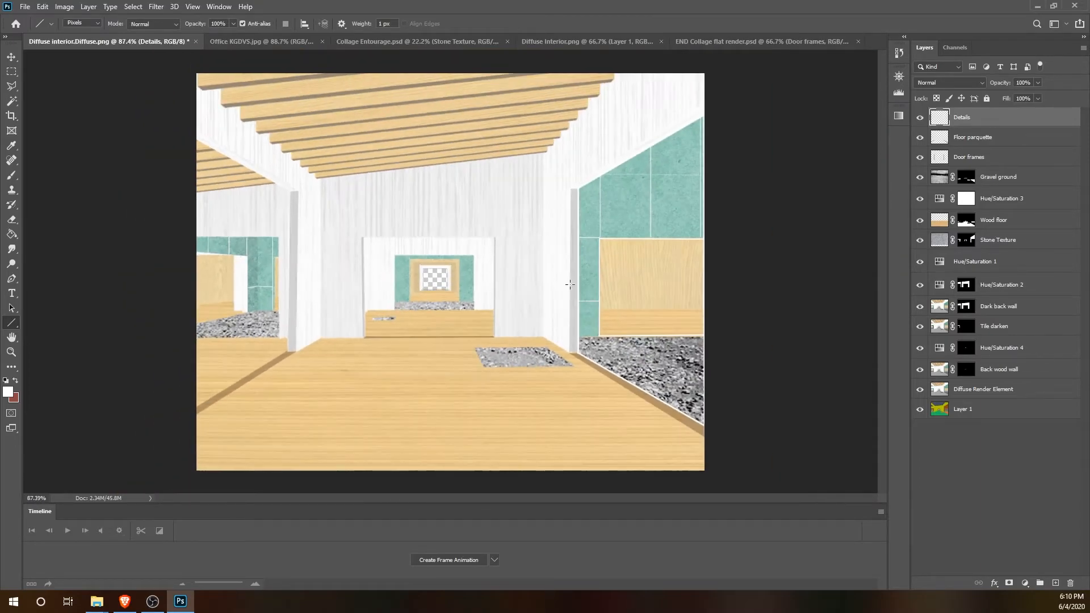
{"action": "scroll", "coordinate": [540, 271], "scroll_direction": "down", "scroll_amount": 1}
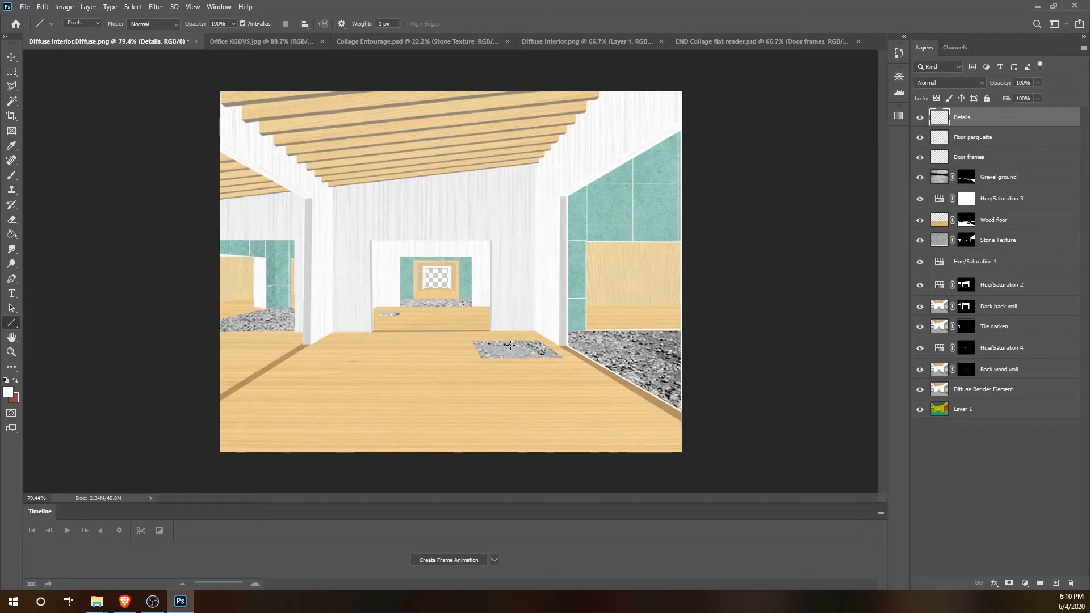
Step: Check the Office KGDVS reference image and return to the interior render
{"action": "scroll", "coordinate": [533, 346], "scroll_direction": "up", "scroll_amount": 2}
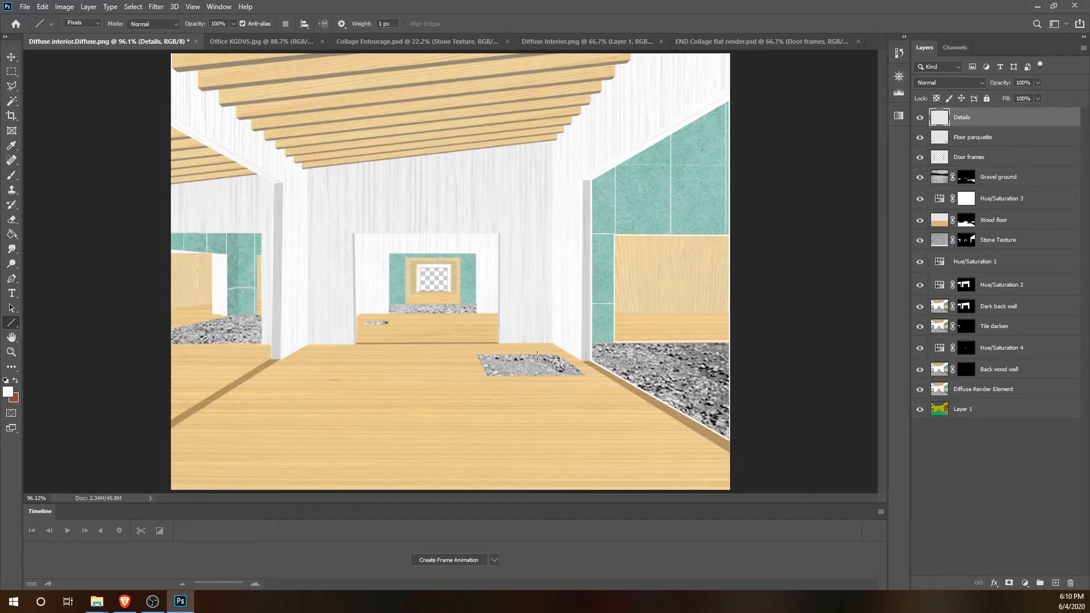
{"action": "left_click", "coordinate": [11, 57]}
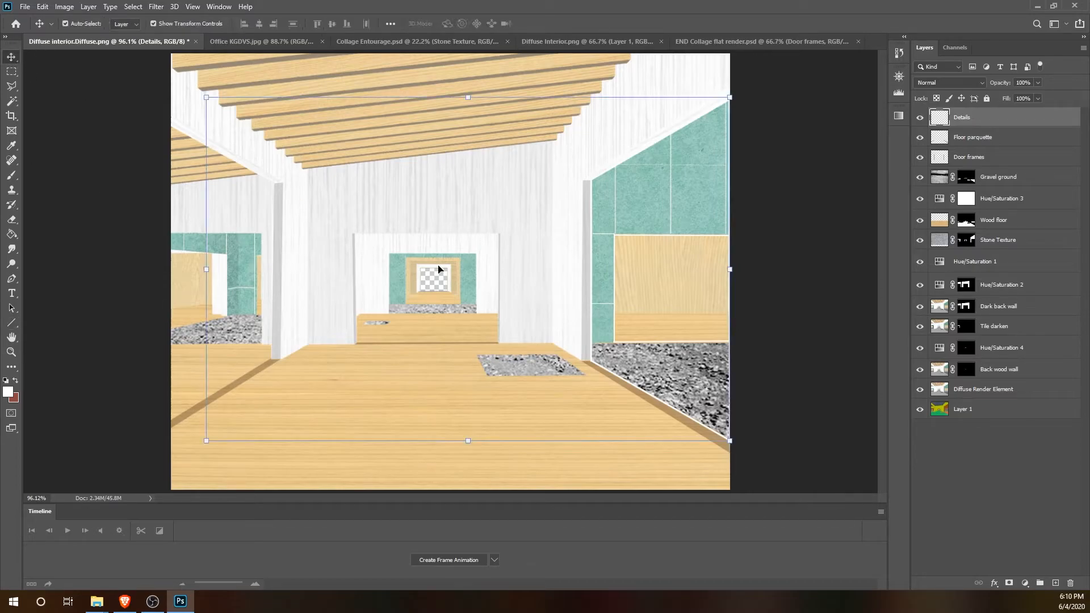
{"action": "left_click", "coordinate": [255, 41]}
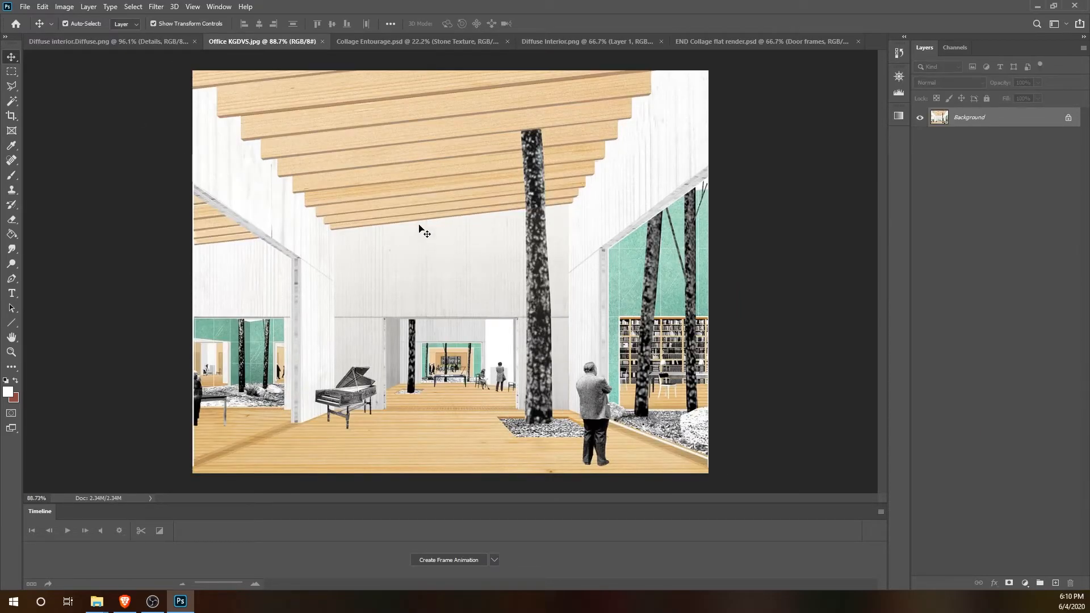
{"action": "left_click", "coordinate": [134, 43]}
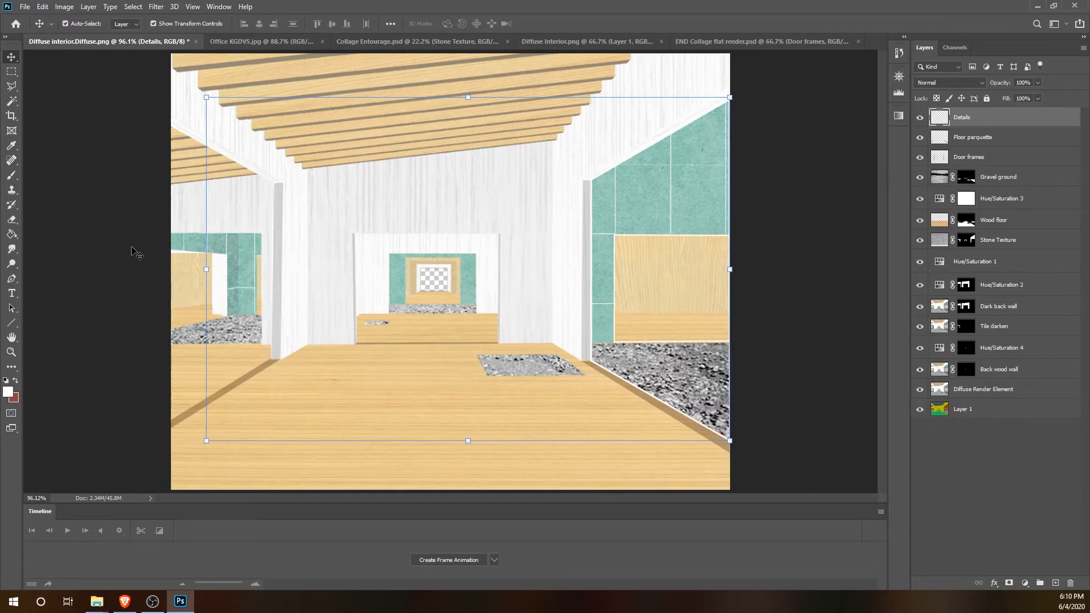
Step: Set the foreground colour to brown #9e7257 and get the Polygonal Lasso ready
{"action": "left_click", "coordinate": [8, 391]}
{"action": "left_click", "coordinate": [176, 365]}
{"action": "mouse_move", "coordinate": [738, 232]}
{"action": "left_mouse_down"}
{"action": "mouse_move", "coordinate": [704, 176]}
{"action": "mouse_move", "coordinate": [727, 186]}
{"action": "mouse_move", "coordinate": [714, 197]}
{"action": "mouse_move", "coordinate": [701, 186]}
{"action": "left_mouse_up"}
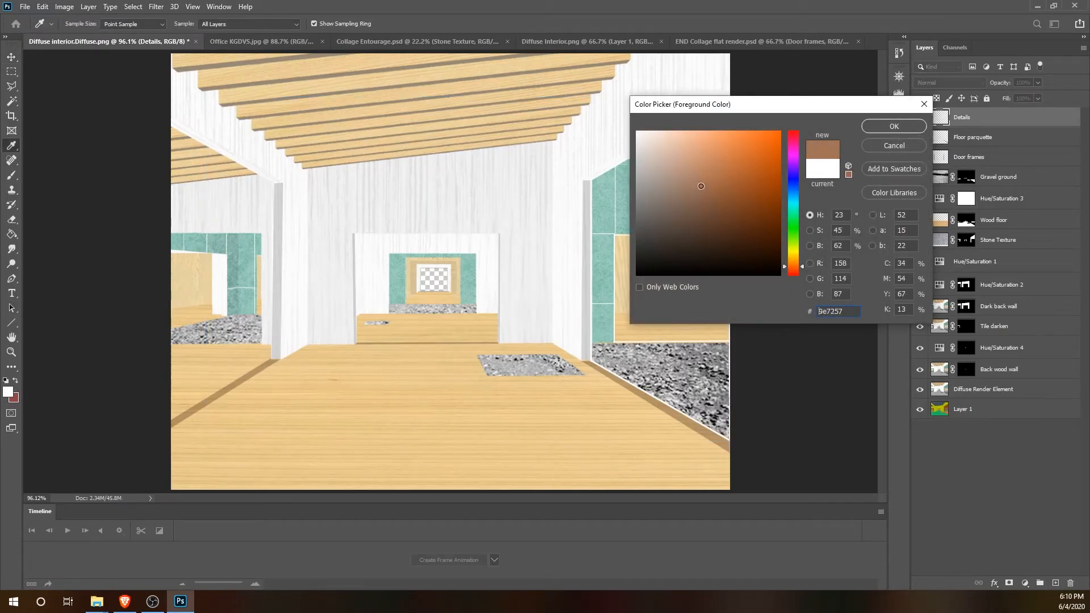
{"action": "left_click", "coordinate": [878, 127]}
{"action": "key", "text": "l"}
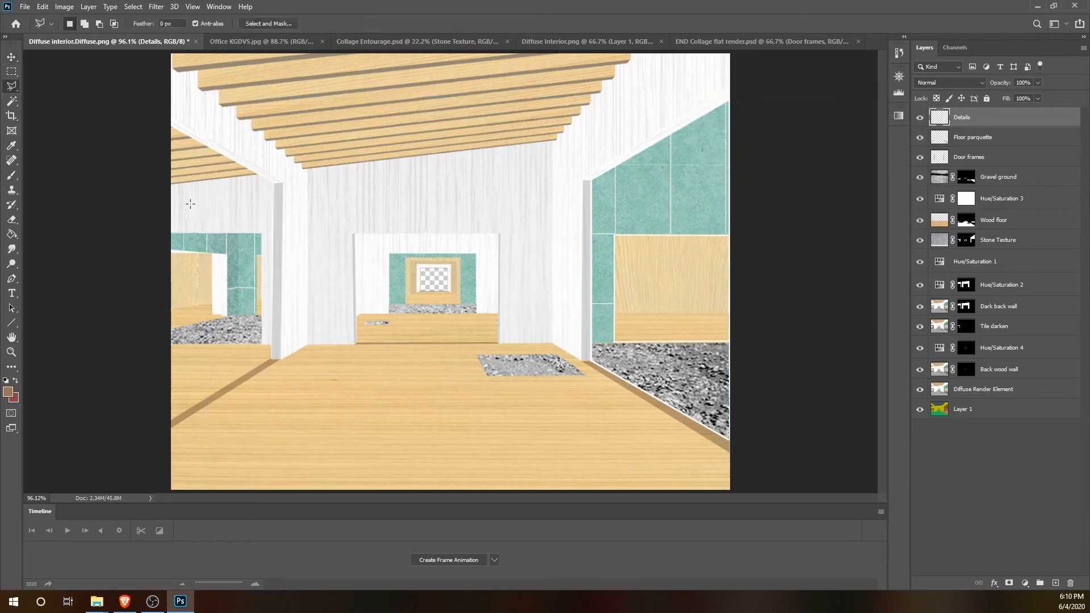
Step: Add a new layer above Details and name it Floor detail
{"action": "scroll", "coordinate": [513, 345], "scroll_direction": "up", "scroll_amount": 3}
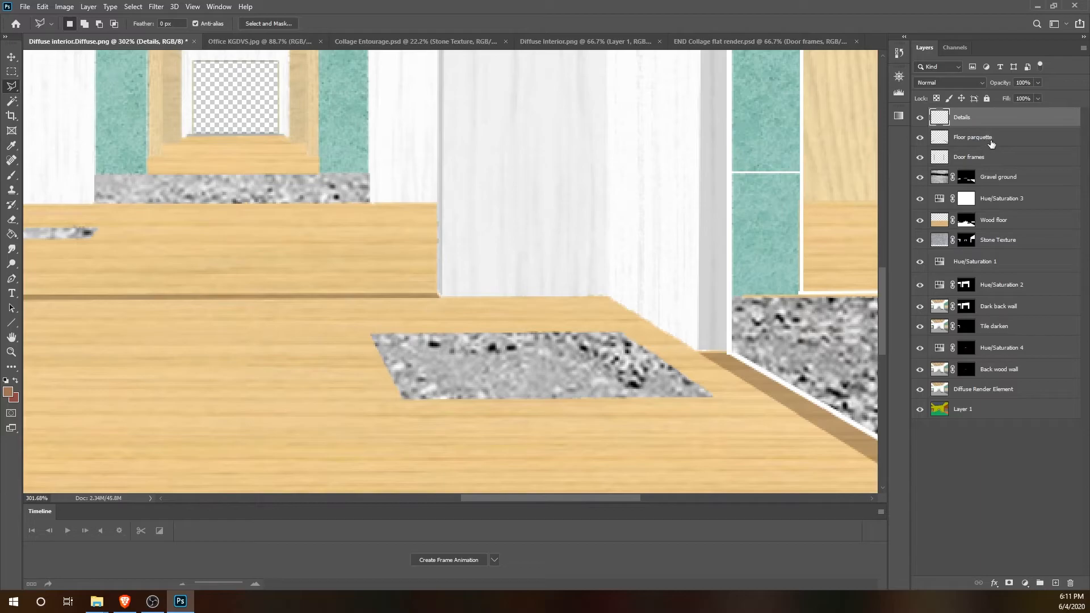
{"action": "left_click", "coordinate": [1055, 583]}
{"action": "double_click", "coordinate": [963, 118]}
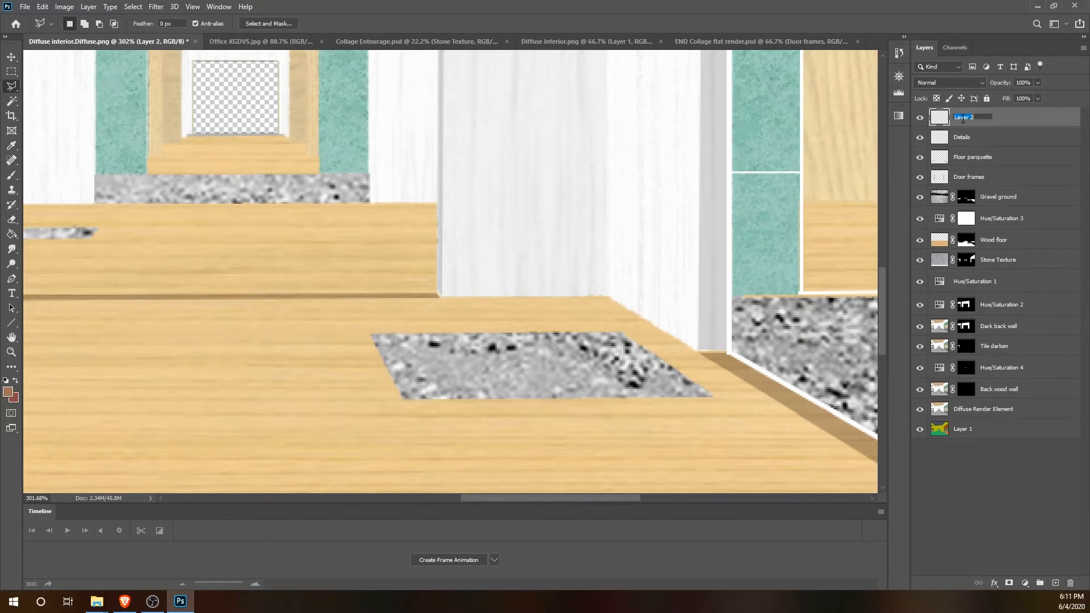
{"action": "type", "text": "Floor detail"}
{"action": "key", "text": "Return"}
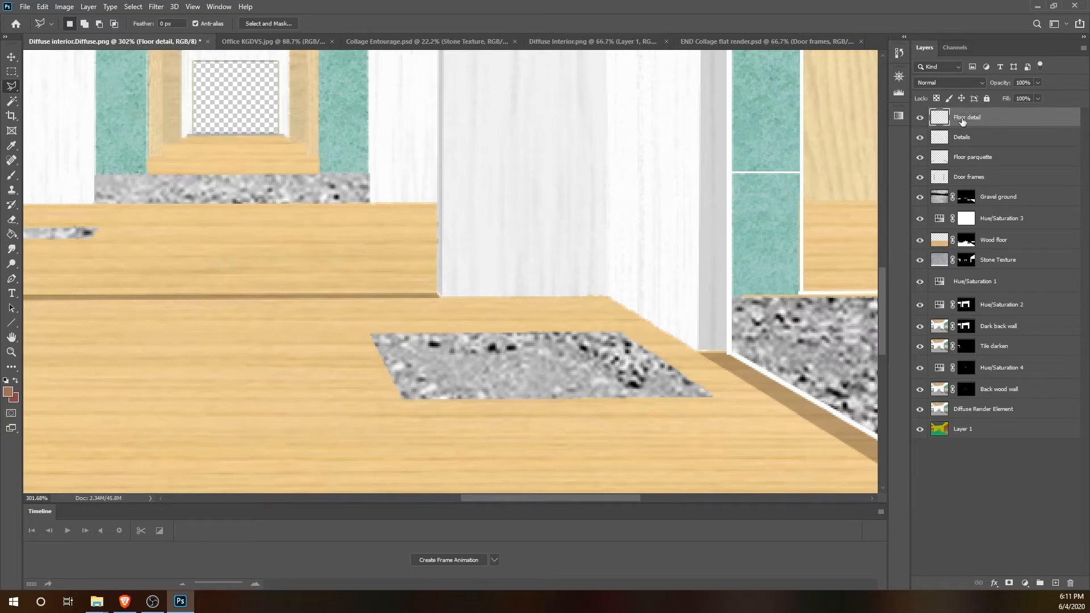
Step: Select a thin strip along the back edge of the foreground gravel opening and fill it with the brown foreground colour
{"action": "left_click", "coordinate": [371, 336]}
{"action": "left_click", "coordinate": [620, 334]}
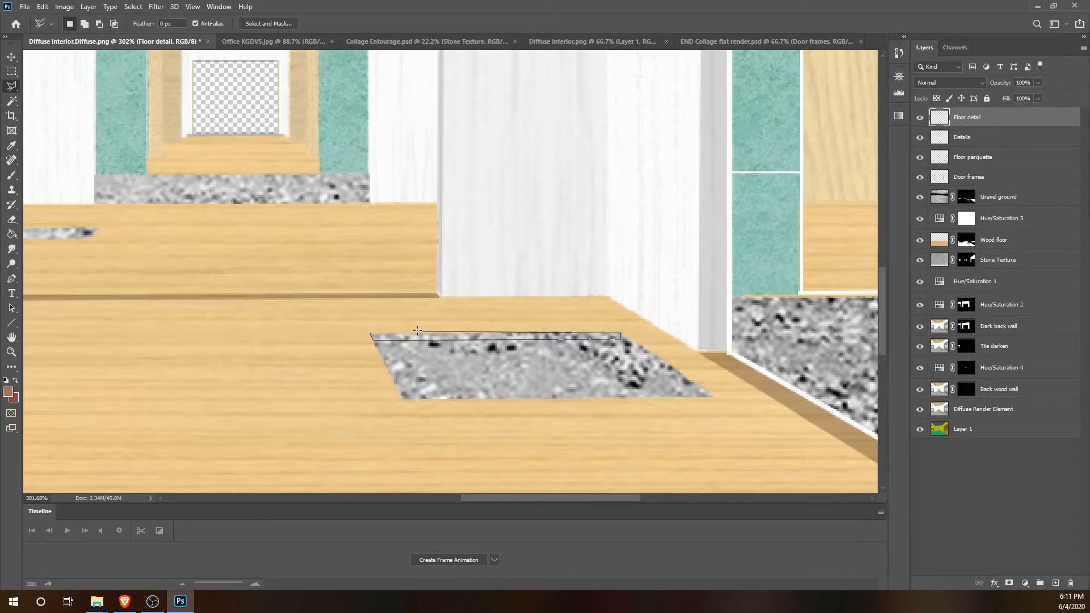
{"action": "left_click", "coordinate": [371, 335]}
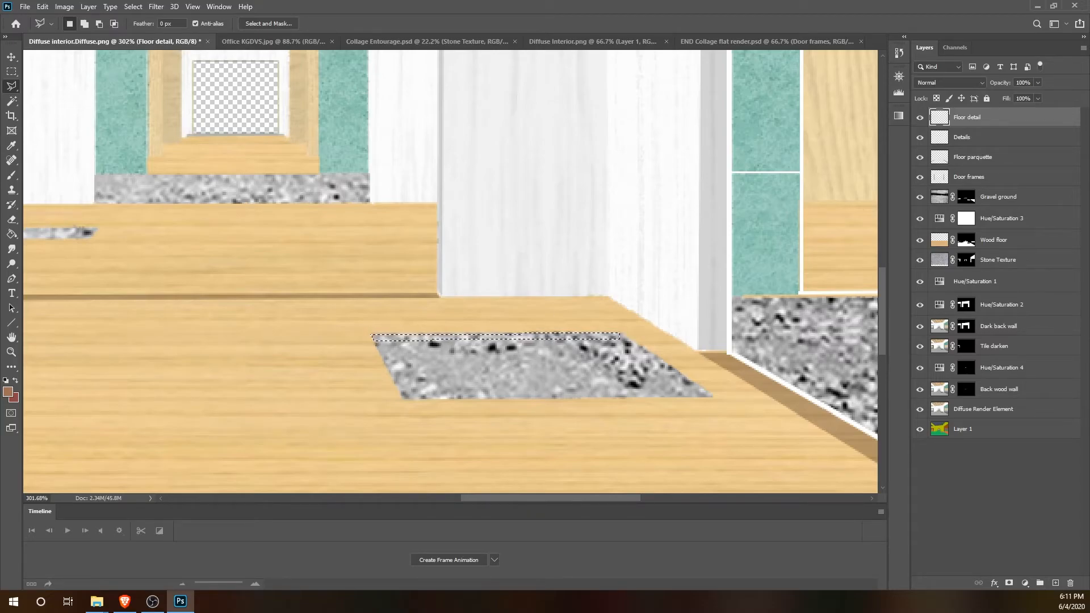
{"action": "key", "text": "g"}
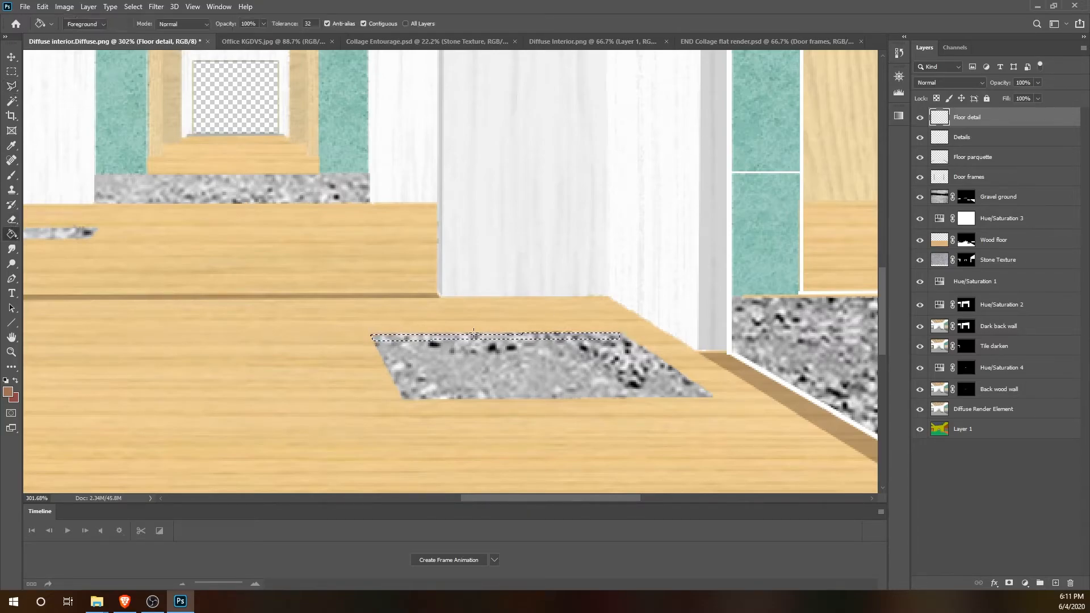
{"action": "left_click", "coordinate": [470, 337]}
{"action": "key", "text": "Up"}
{"action": "key", "text": "Up"}
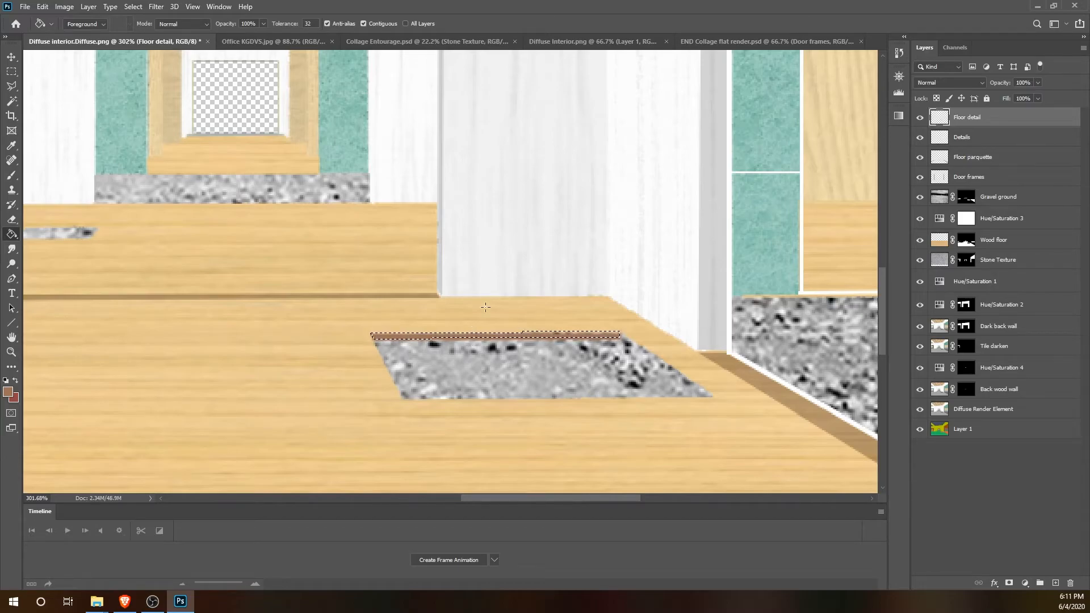
{"action": "left_click", "coordinate": [408, 337]}
Step: Fill a thin strip along the slanted right edge of the foreground gravel opening with a lighter brown, and clear the selection
{"action": "left_click", "coordinate": [11, 56]}
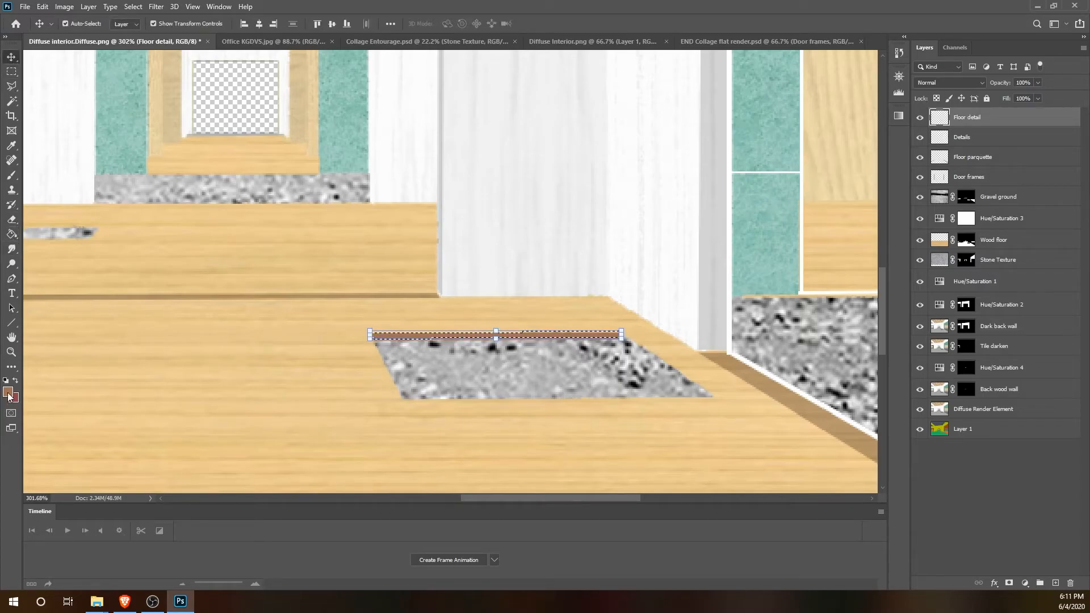
{"action": "left_click", "coordinate": [7, 392]}
{"action": "left_click", "coordinate": [700, 173]}
{"action": "left_click_drag", "start_coordinate": [700, 172], "coordinate": [686, 166]}
{"action": "left_click", "coordinate": [880, 125]}
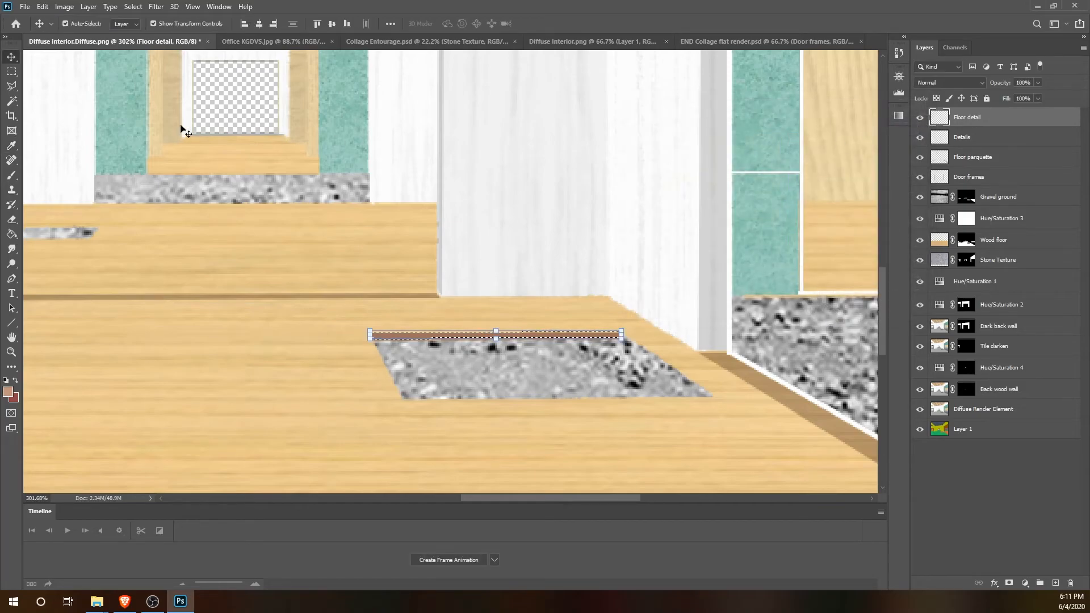
{"action": "left_click", "coordinate": [11, 85]}
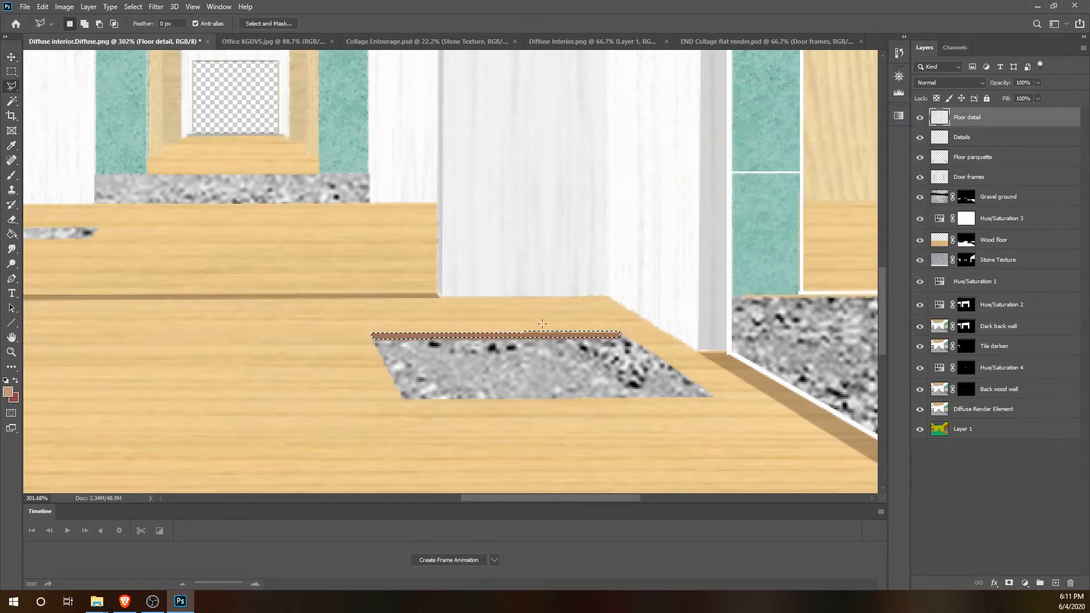
{"action": "left_click", "coordinate": [713, 397]}
{"action": "left_click", "coordinate": [623, 335]}
{"action": "key", "text": "g"}
{"action": "left_click", "coordinate": [628, 341]}
{"action": "key", "text": "ctrl+d"}
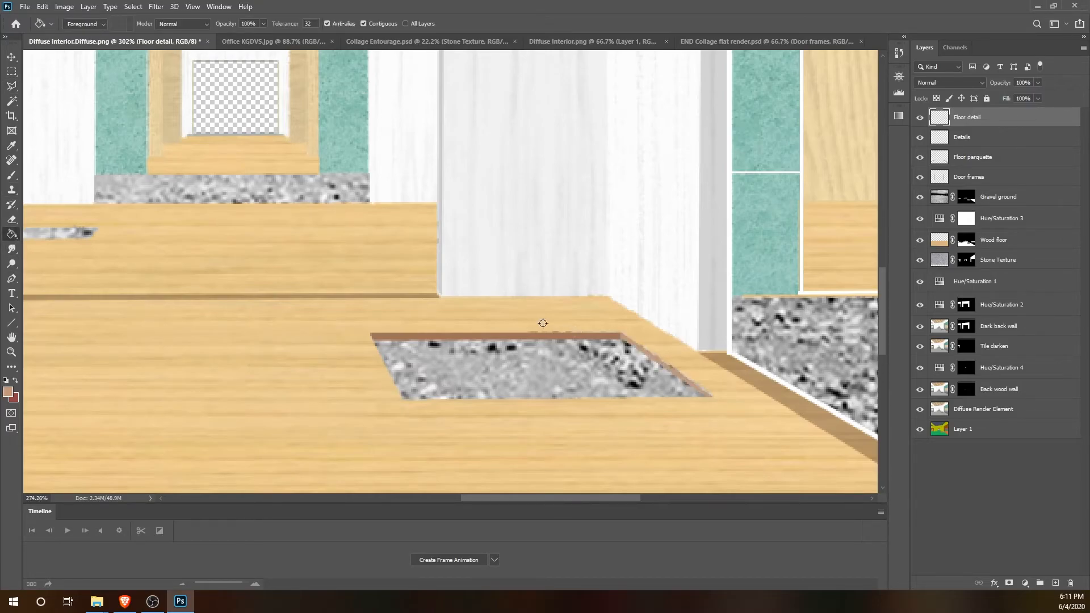
Step: Draw a 1 px line in brown #9b6b4e along the back edge of the small distant gravel opening
{"action": "key", "text": "ctrl+0"}
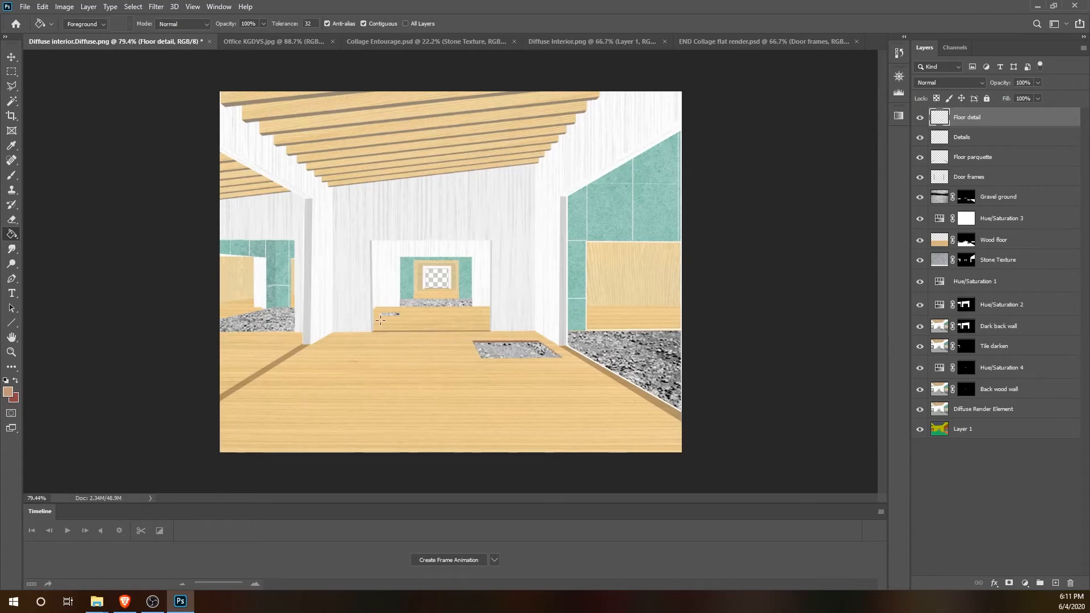
{"action": "scroll", "coordinate": [380, 320], "scroll_direction": "up", "scroll_amount": 3}
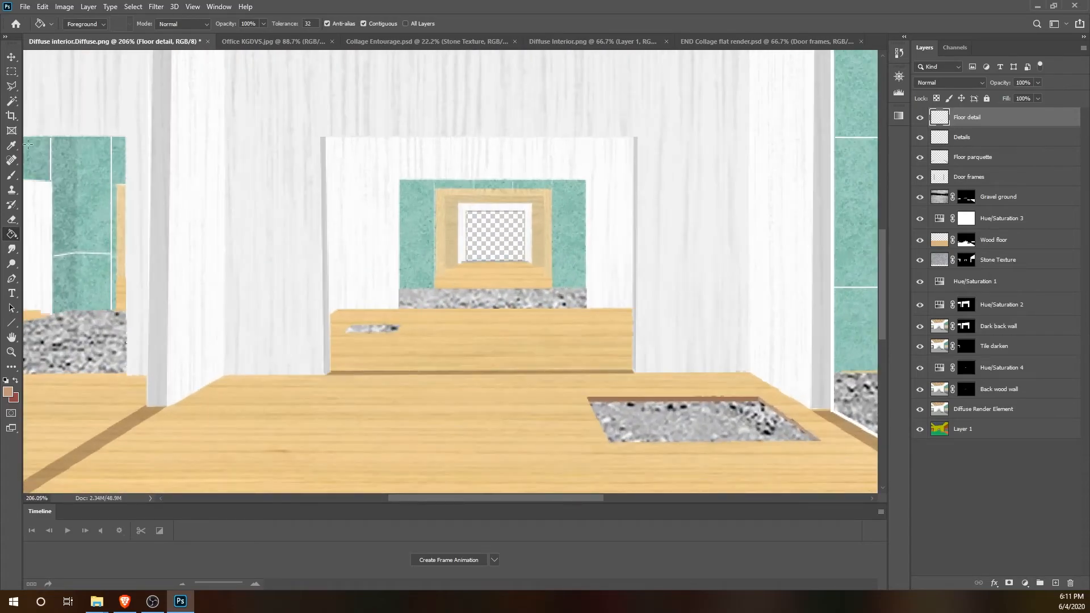
{"action": "left_click", "coordinate": [11, 322]}
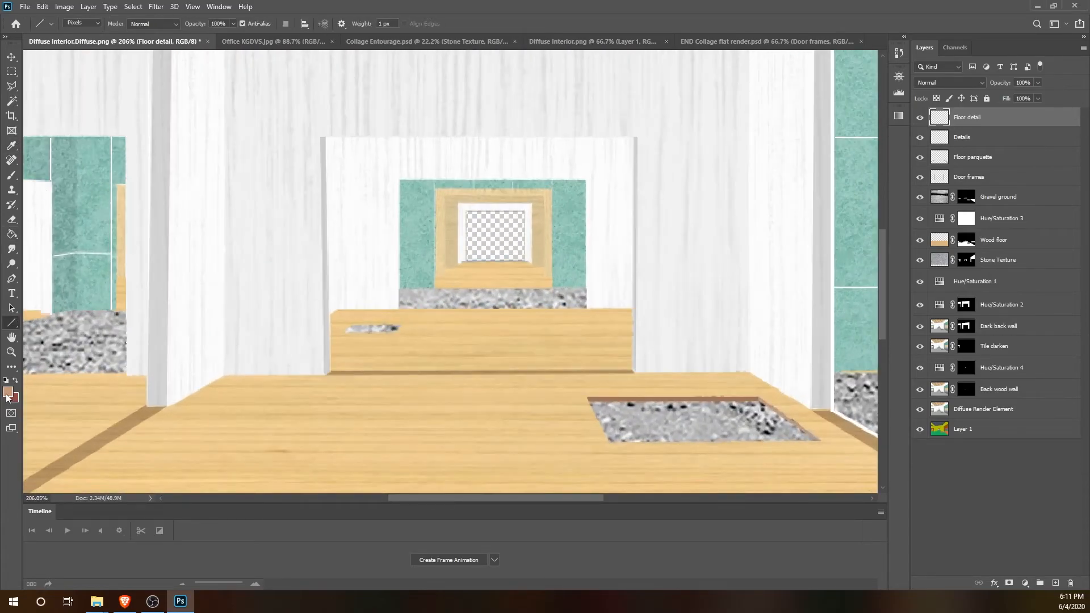
{"action": "left_click", "coordinate": [8, 392]}
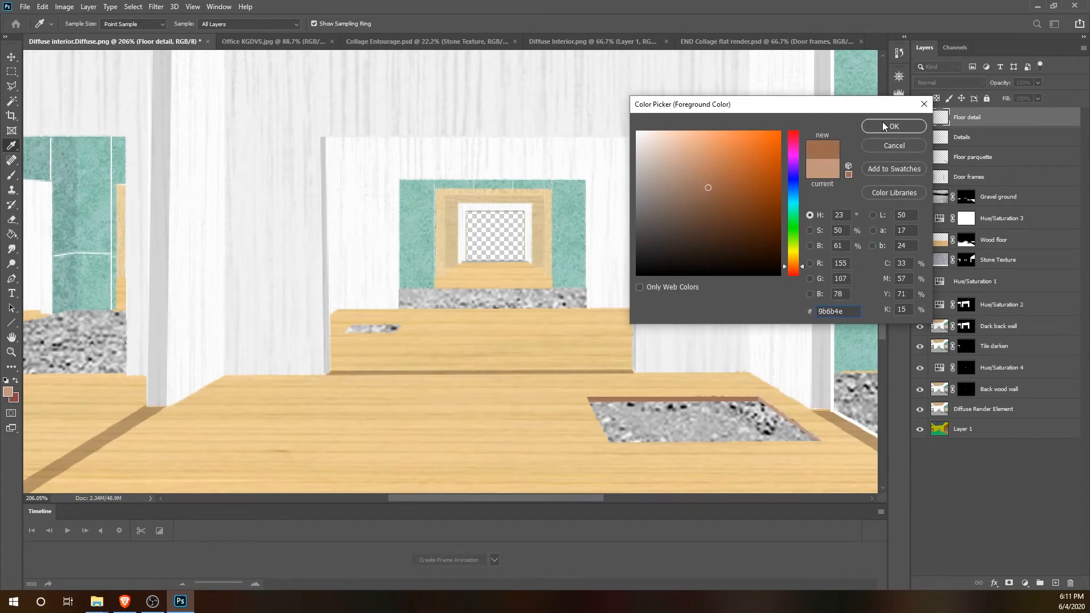
{"action": "left_click", "coordinate": [883, 126]}
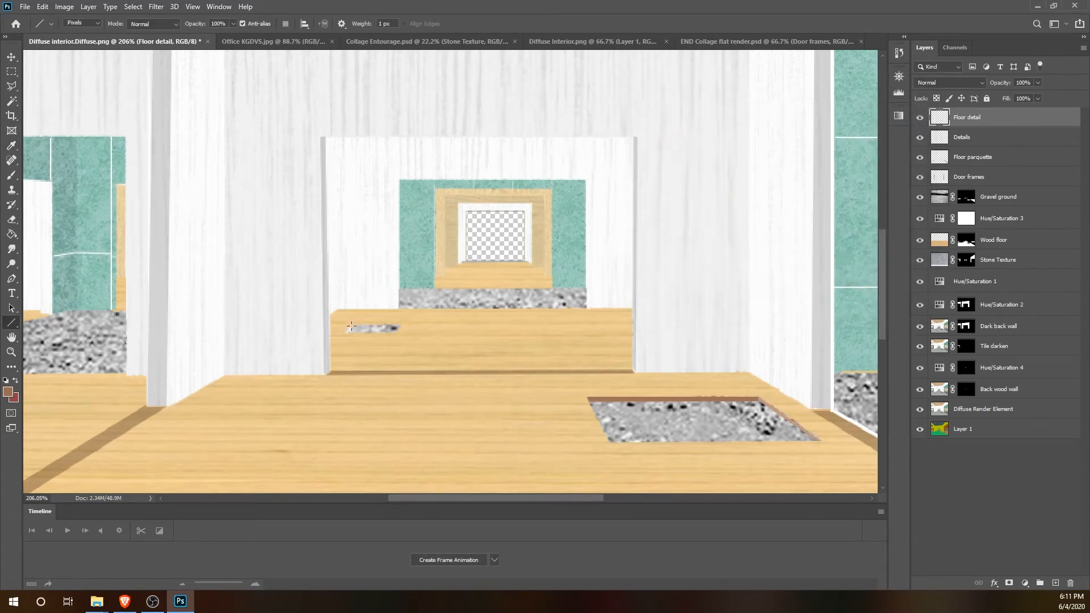
{"action": "left_click_drag", "start_coordinate": [351, 324], "coordinate": [401, 325]}
Step: Draw a 1 px line in a lighter brown along the left edge of the small distant gravel opening
{"action": "left_click", "coordinate": [8, 393]}
{"action": "left_click", "coordinate": [691, 171]}
{"action": "left_click", "coordinate": [879, 127]}
{"action": "left_click_drag", "start_coordinate": [352, 324], "coordinate": [344, 332]}
{"action": "scroll", "coordinate": [412, 324], "scroll_direction": "down", "scroll_amount": 4}
{"action": "scroll", "coordinate": [412, 324], "scroll_direction": "down", "scroll_amount": 3}
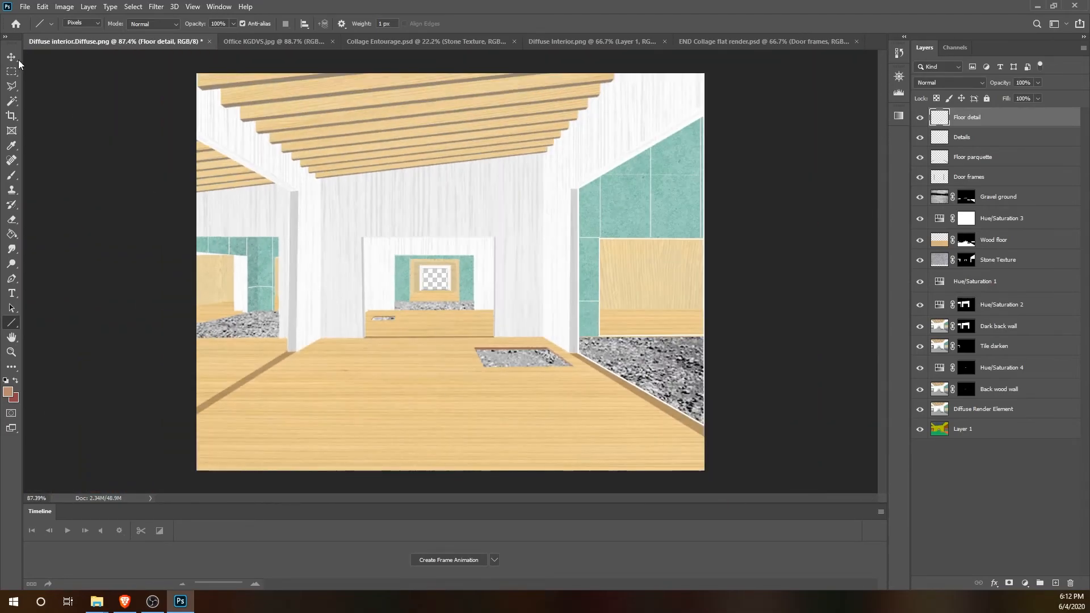
{"action": "key", "text": "v"}
{"action": "left_click", "coordinate": [782, 306]}
{"action": "scroll", "coordinate": [606, 290], "scroll_direction": "down", "scroll_amount": 1}
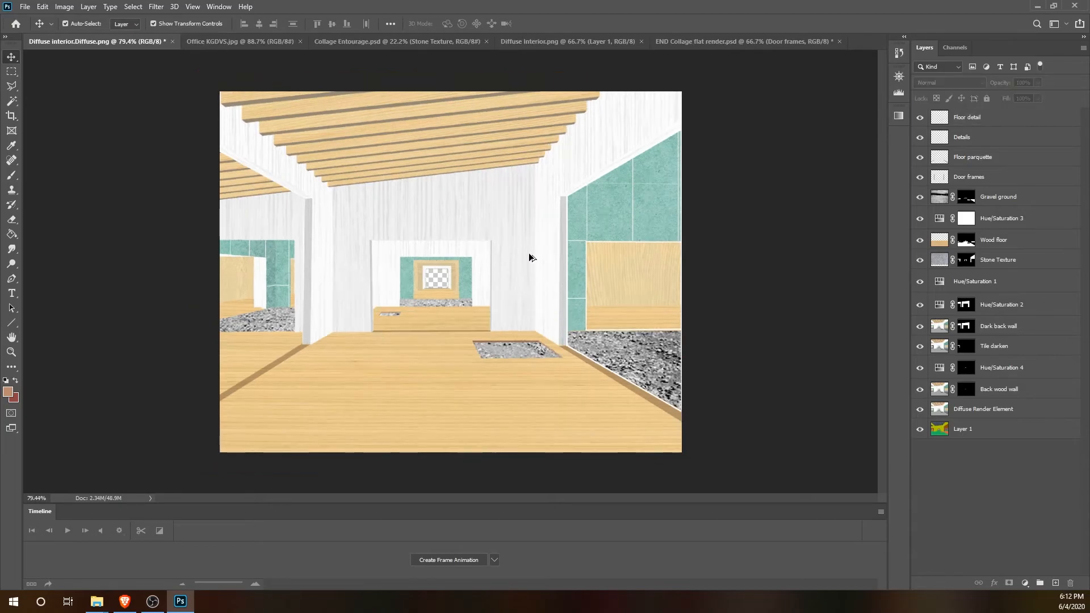
Step: Examine the grey frames around the side openings in the Office KGDVS reference image and return to the render
{"action": "left_click", "coordinate": [251, 43]}
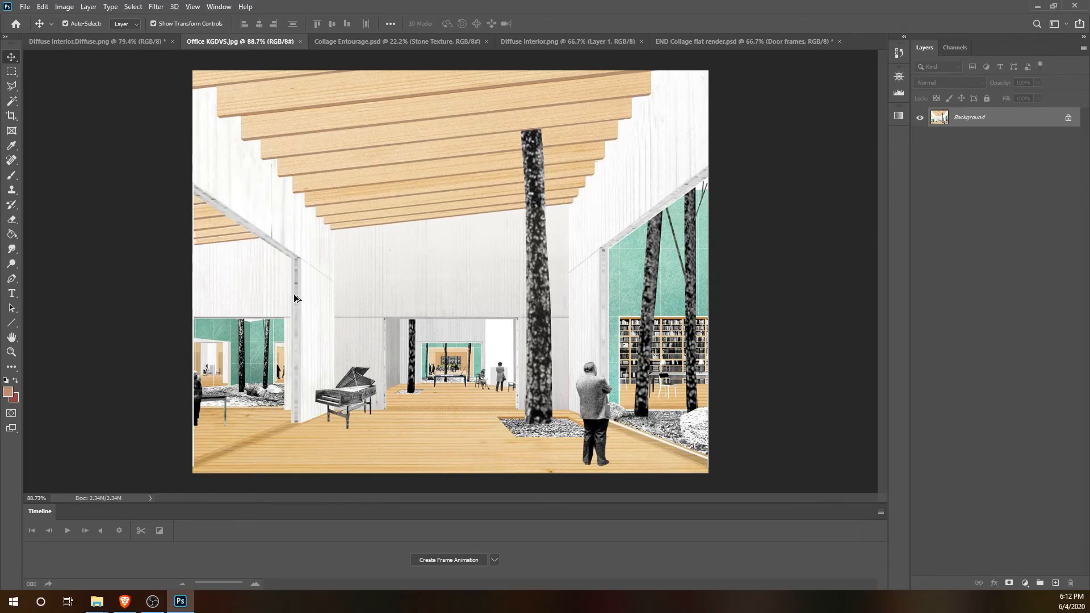
{"action": "scroll", "coordinate": [295, 298], "scroll_direction": "up", "scroll_amount": 2}
{"action": "scroll", "coordinate": [279, 264], "scroll_direction": "down", "scroll_amount": 1}
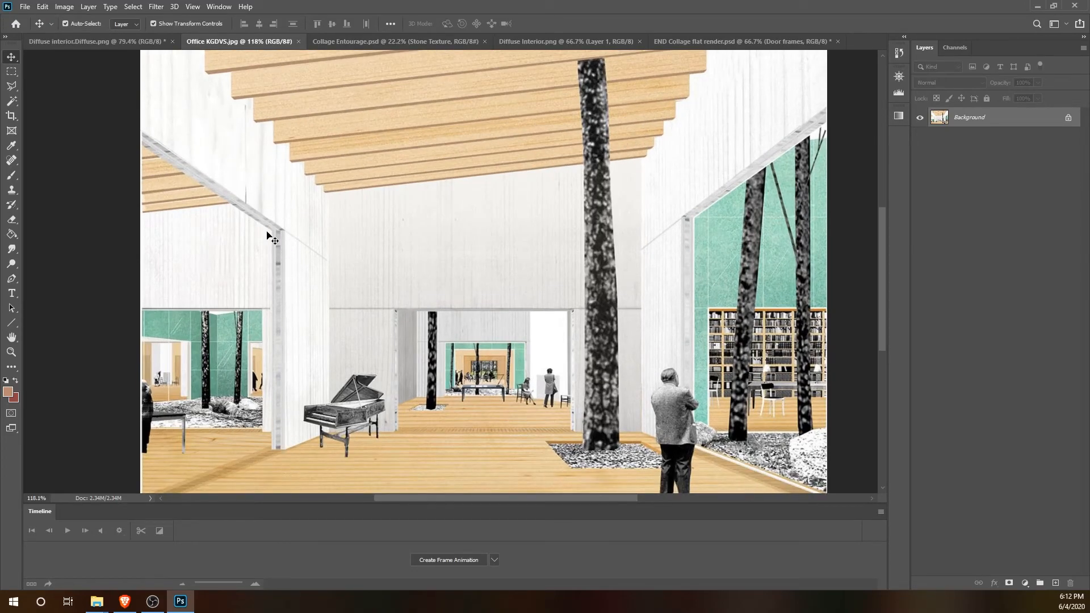
{"action": "scroll", "coordinate": [274, 241], "scroll_direction": "down", "scroll_amount": 2}
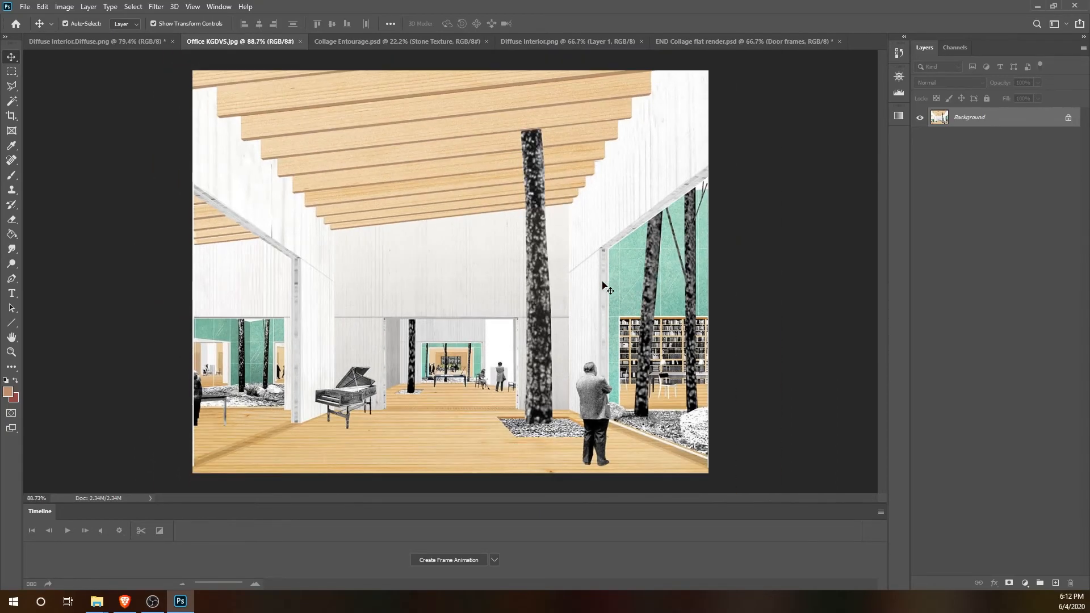
{"action": "left_click", "coordinate": [135, 42]}
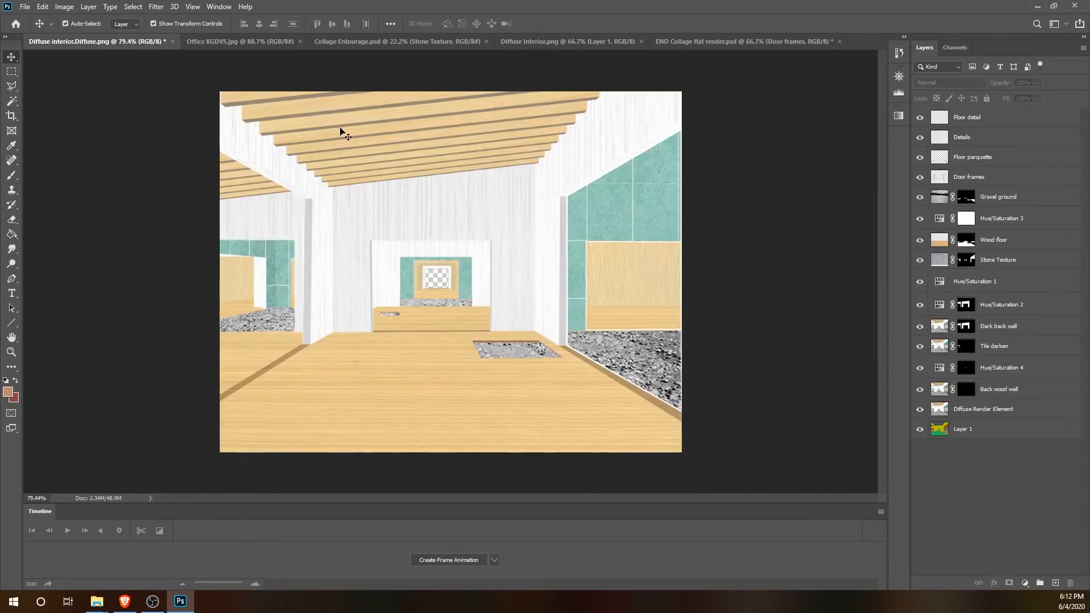
Step: On the Door frames layer, outline the slanted top edge of the left opening with a polygonal selection
{"action": "left_click", "coordinate": [997, 182]}
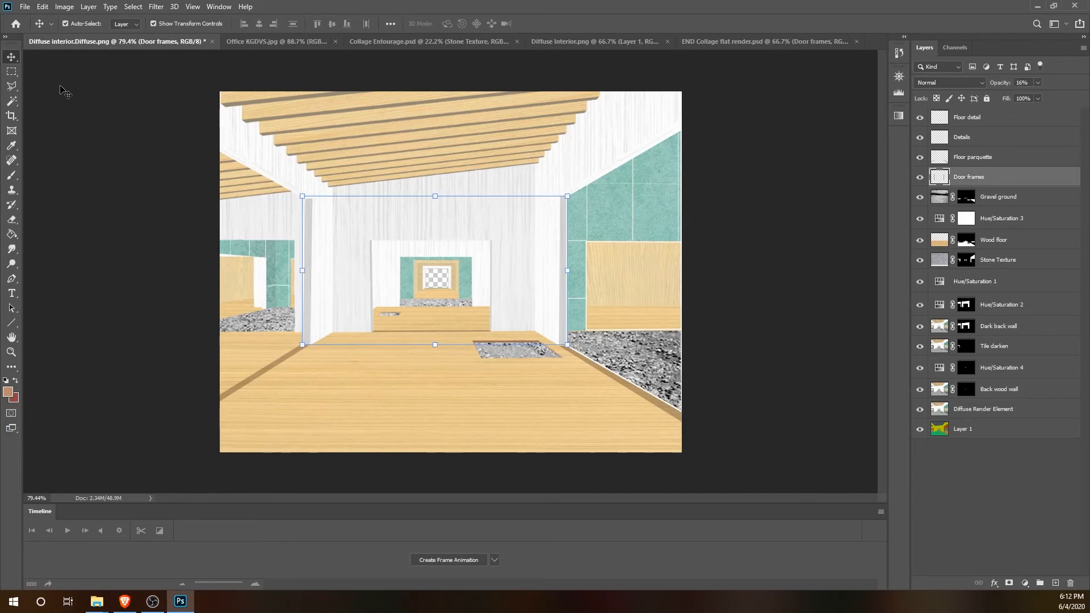
{"action": "left_click", "coordinate": [11, 85]}
{"action": "scroll", "coordinate": [282, 184], "scroll_direction": "up", "scroll_amount": 2}
{"action": "scroll", "coordinate": [283, 183], "scroll_direction": "up", "scroll_amount": 2}
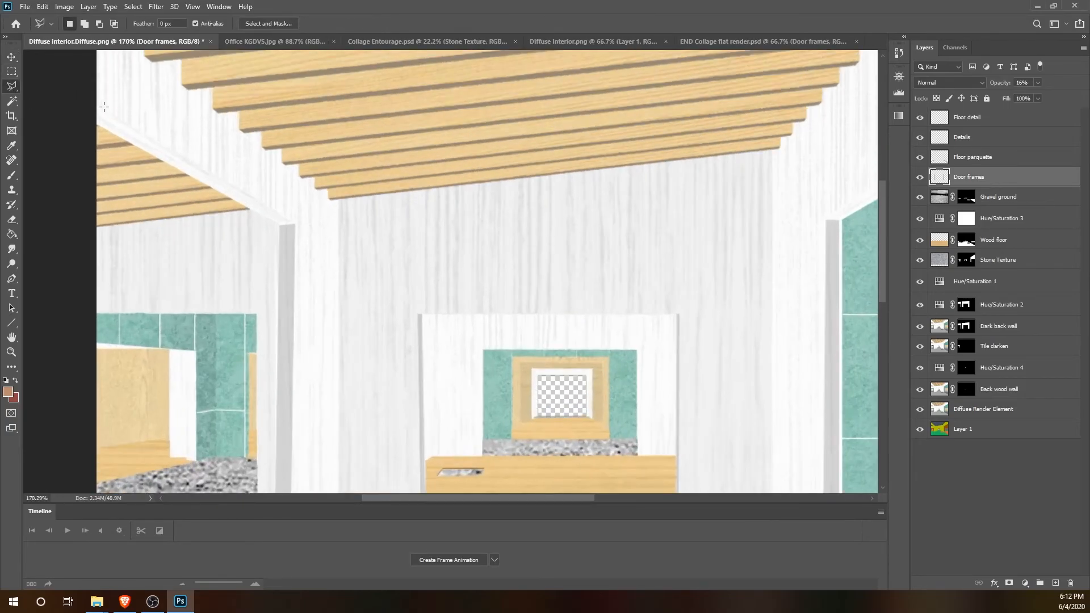
{"action": "left_click", "coordinate": [94, 103]}
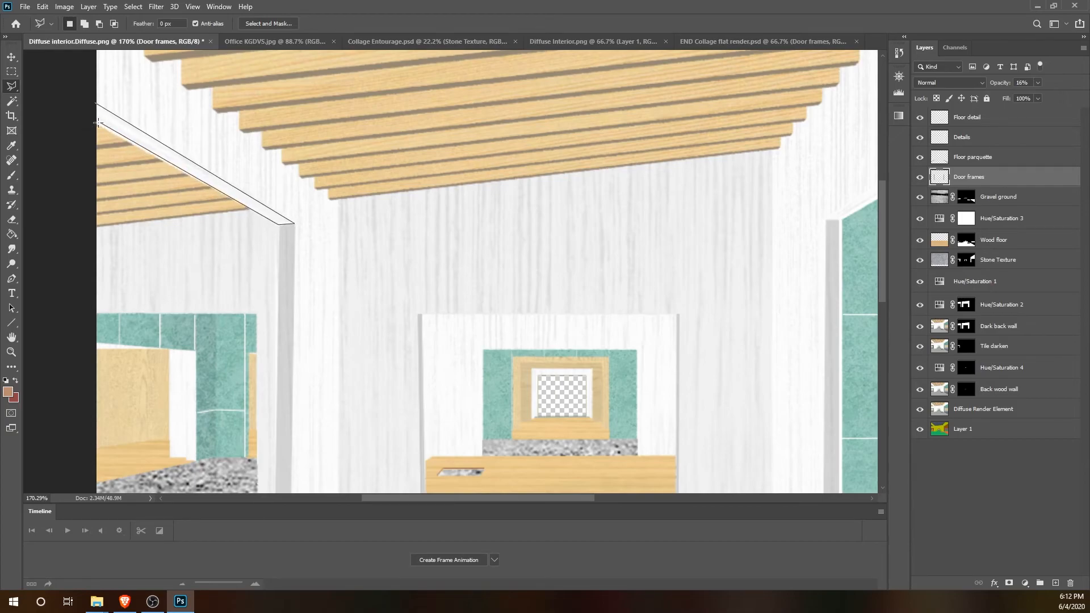
{"action": "left_click", "coordinate": [95, 104]}
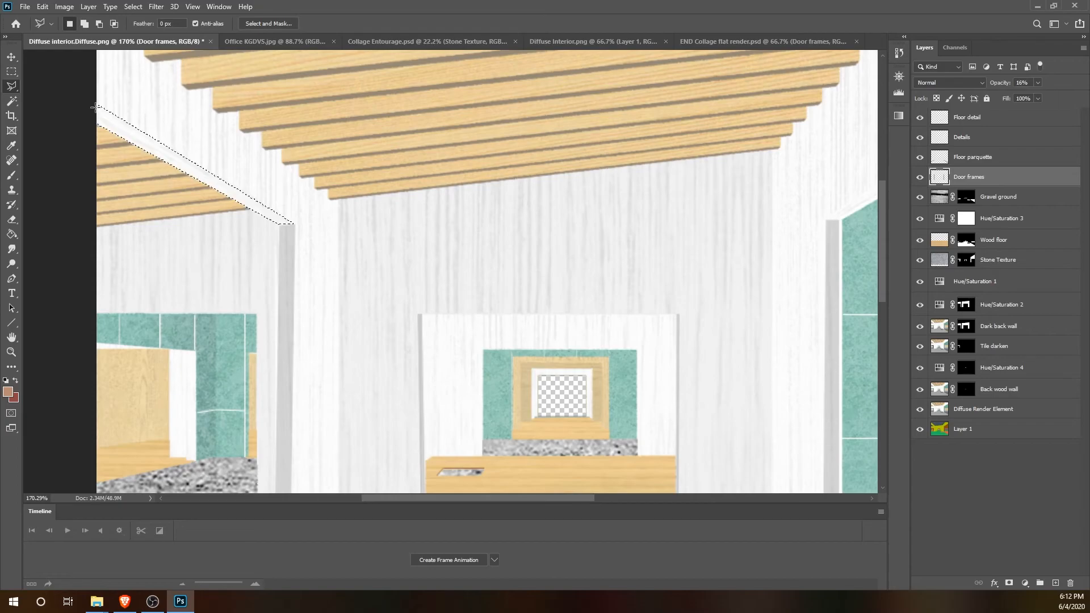
Step: Fill the selected slanted frame strip of the left opening with black #000000
{"action": "left_click", "coordinate": [11, 235]}
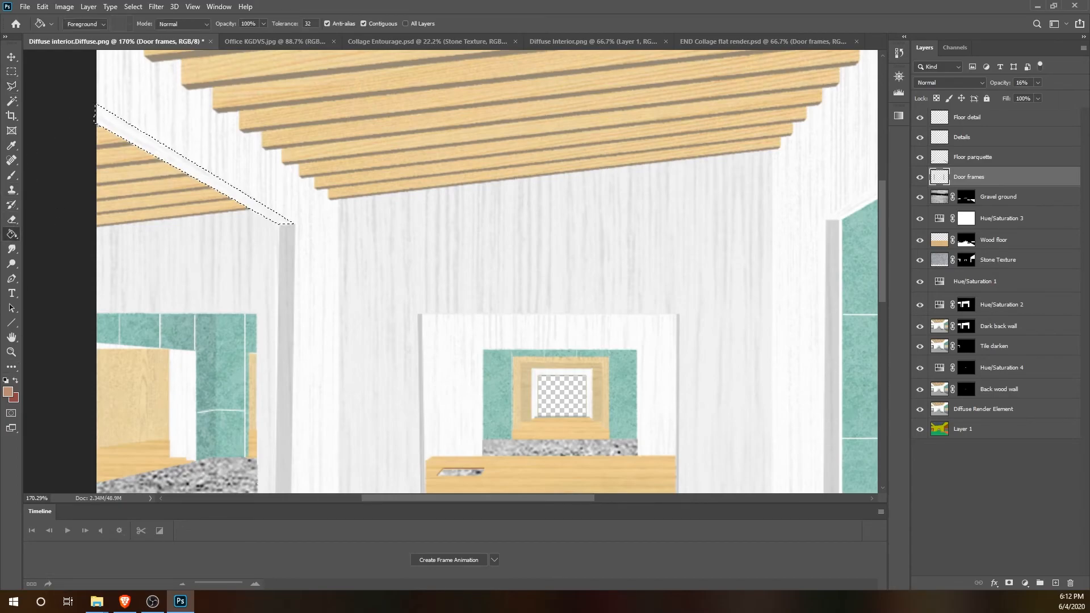
{"action": "left_click", "coordinate": [7, 393]}
{"action": "left_click_drag", "start_coordinate": [661, 266], "coordinate": [608, 290]}
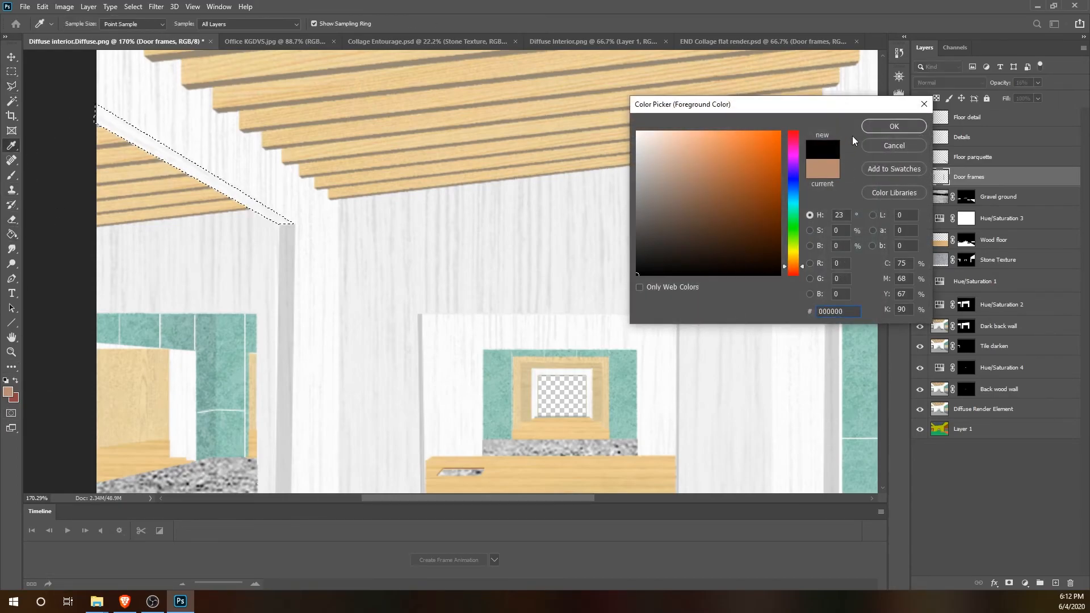
{"action": "left_click", "coordinate": [894, 126]}
{"action": "left_click", "coordinate": [191, 166]}
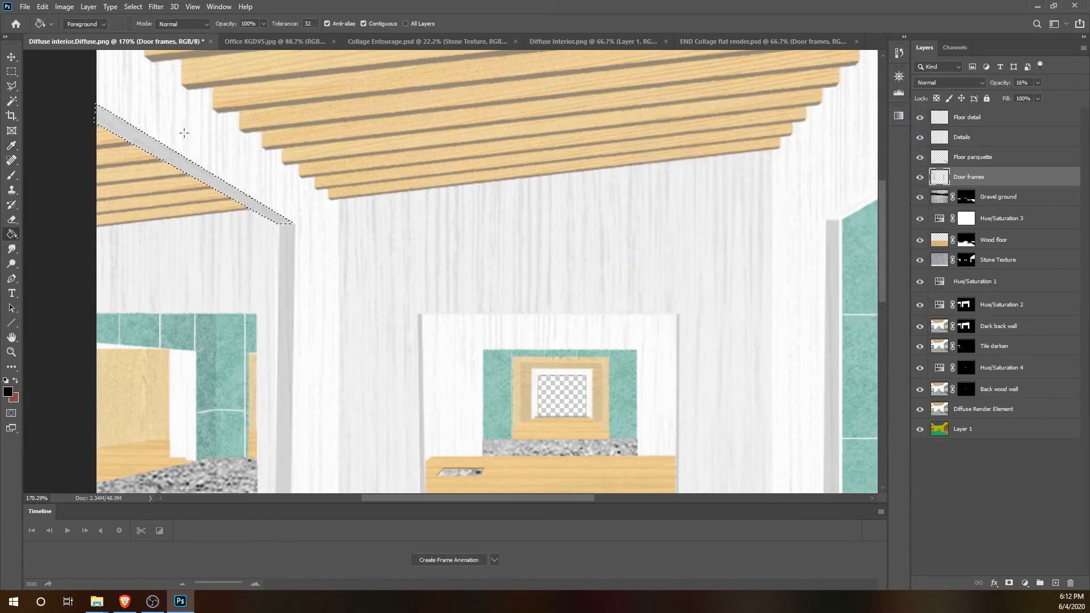
Step: Clear the frame strip selection, make the Details layer active and set the foreground color to light grey #f2f2f2
{"action": "key", "text": "v"}
{"action": "key", "text": "ctrl+d"}
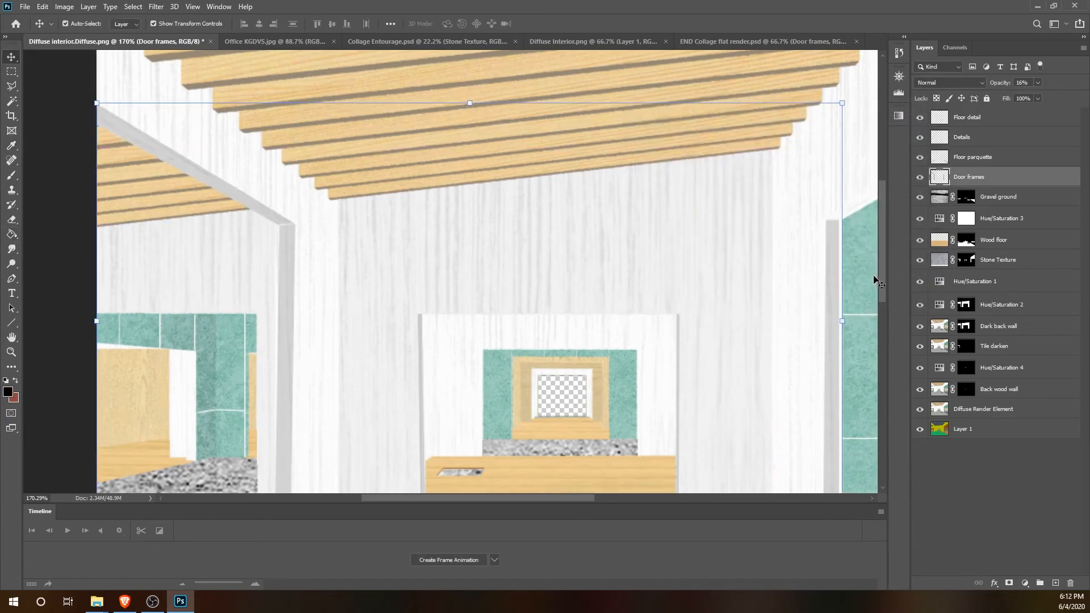
{"action": "left_click", "coordinate": [976, 139]}
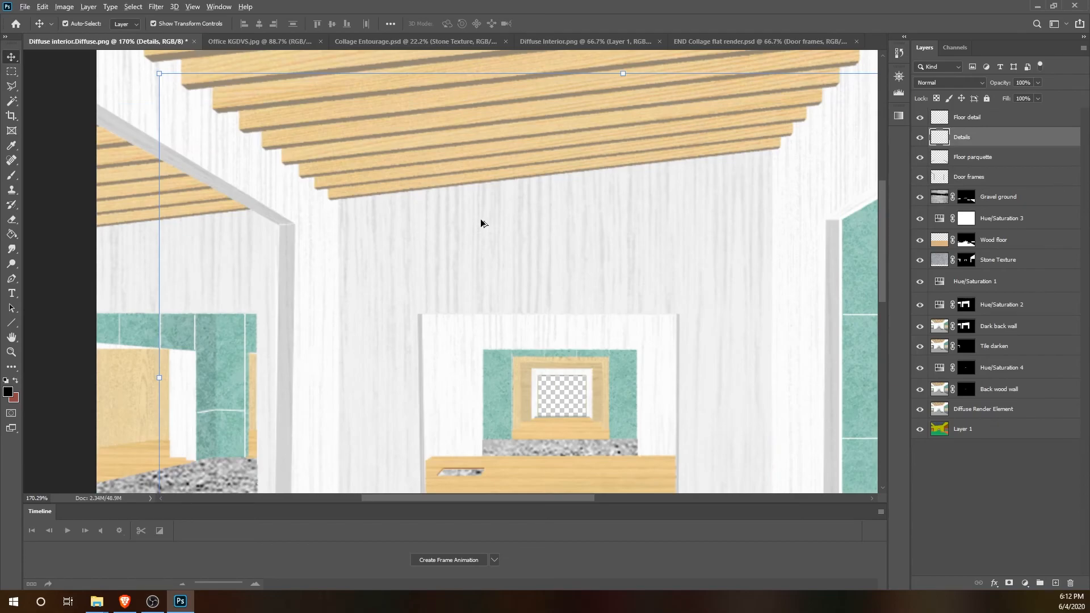
{"action": "scroll", "coordinate": [482, 221], "scroll_direction": "down", "scroll_amount": 3}
{"action": "left_click", "coordinate": [11, 146]}
{"action": "left_click", "coordinate": [8, 392]}
{"action": "left_click_drag", "start_coordinate": [639, 163], "coordinate": [631, 139]}
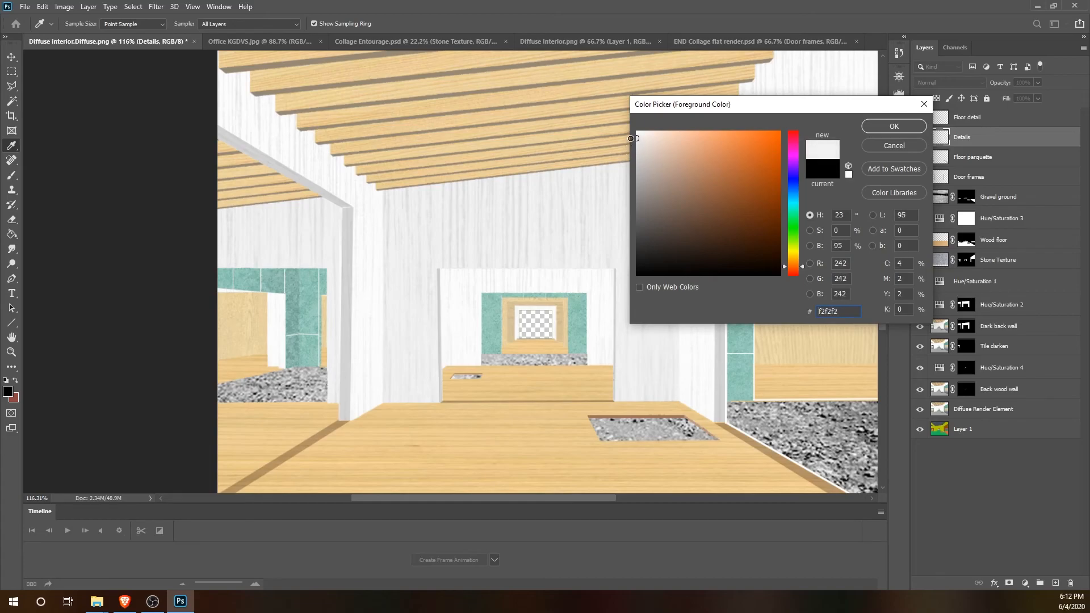
{"action": "left_click", "coordinate": [893, 127]}
Step: Draw a short 1 px light grey line at the foot of the left opening's frame on the Details layer
{"action": "key", "text": "u"}
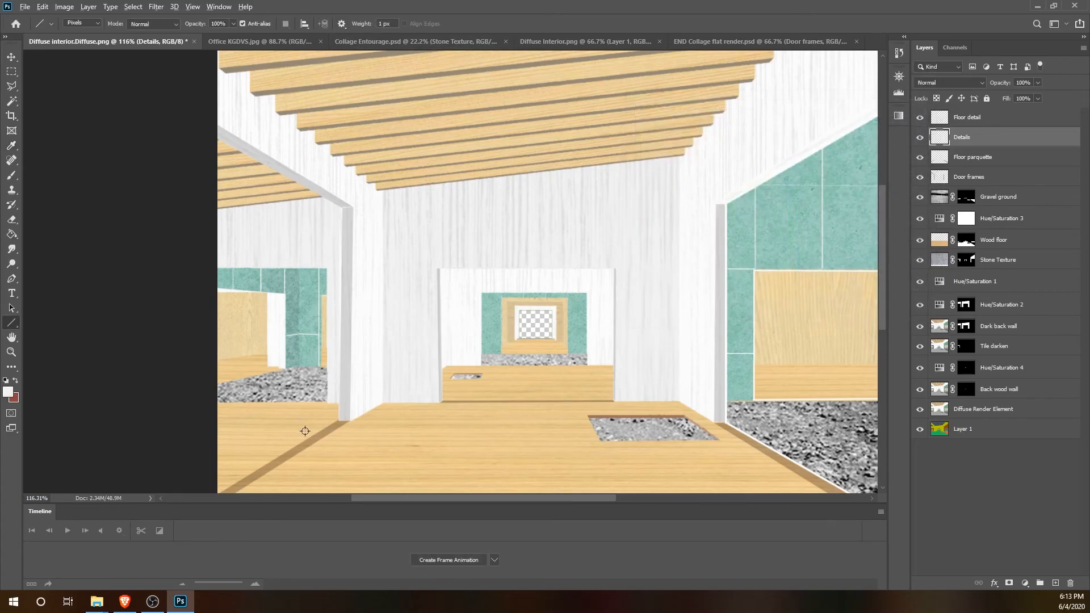
{"action": "scroll", "coordinate": [309, 427], "scroll_direction": "up", "scroll_amount": 4}
{"action": "mouse_move", "coordinate": [365, 414]}
{"action": "left_mouse_down"}
{"action": "mouse_move", "coordinate": [364, 54]}
{"action": "mouse_move", "coordinate": [388, 152]}
{"action": "mouse_move", "coordinate": [368, 167]}
{"action": "mouse_move", "coordinate": [357, 485]}
{"action": "mouse_move", "coordinate": [358, 443]}
{"action": "left_mouse_up"}
{"action": "scroll", "coordinate": [443, 373], "scroll_direction": "down", "scroll_amount": 3}
{"action": "scroll", "coordinate": [443, 373], "scroll_direction": "down", "scroll_amount": 2}
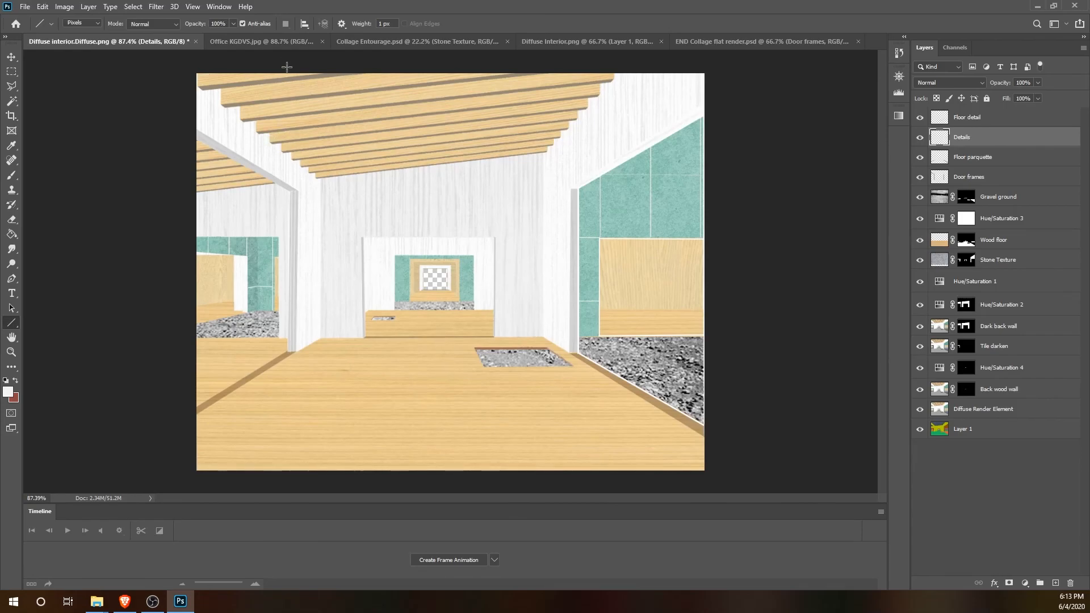
Step: Following the Office KGDVS reference, draw two 1 px light grey lines along the slanted top frame of the left opening
{"action": "left_click", "coordinate": [263, 41]}
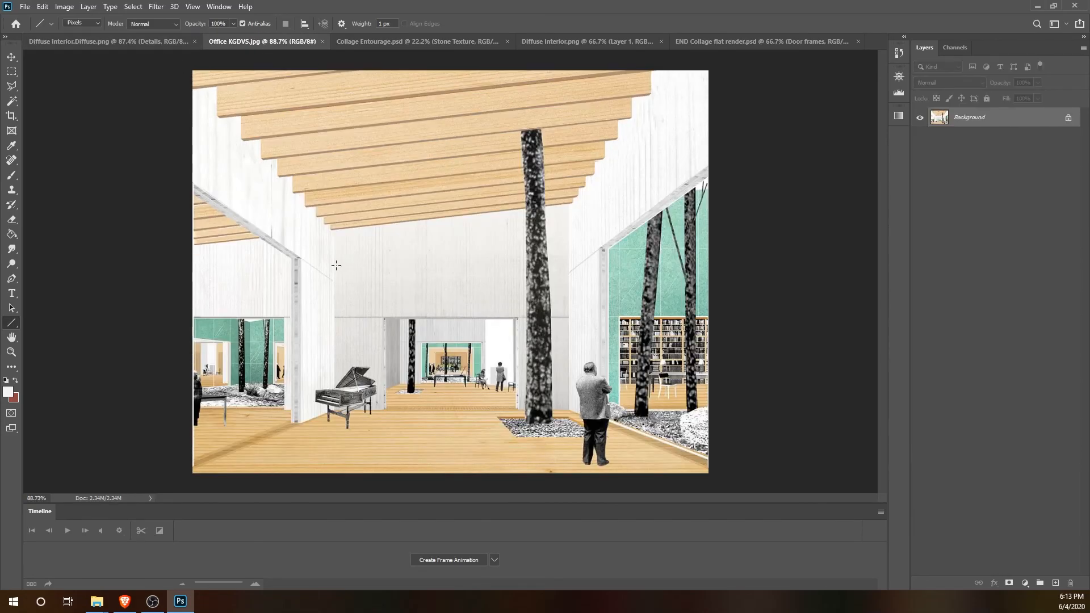
{"action": "left_click", "coordinate": [106, 42]}
{"action": "scroll", "coordinate": [228, 123], "scroll_direction": "up", "scroll_amount": 3}
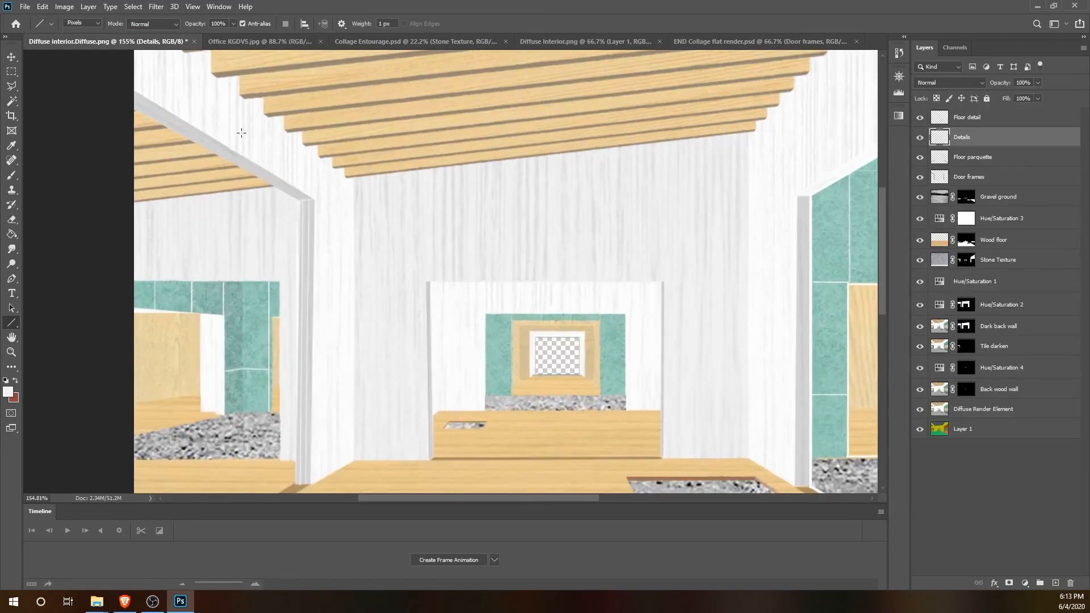
{"action": "left_click_drag", "start_coordinate": [307, 200], "coordinate": [126, 92]}
{"action": "mouse_move", "coordinate": [301, 198]}
{"action": "left_mouse_down"}
{"action": "mouse_move", "coordinate": [121, 108]}
{"action": "mouse_move", "coordinate": [117, 85]}
{"action": "left_mouse_up"}
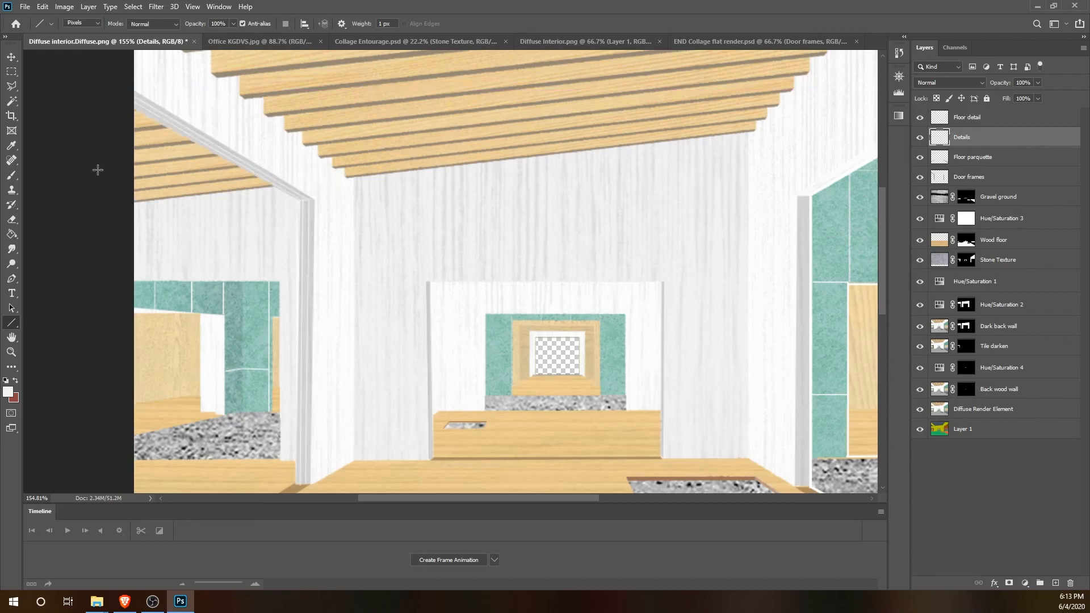
{"action": "left_click", "coordinate": [11, 57]}
{"action": "scroll", "coordinate": [409, 226], "scroll_direction": "down", "scroll_amount": 5}
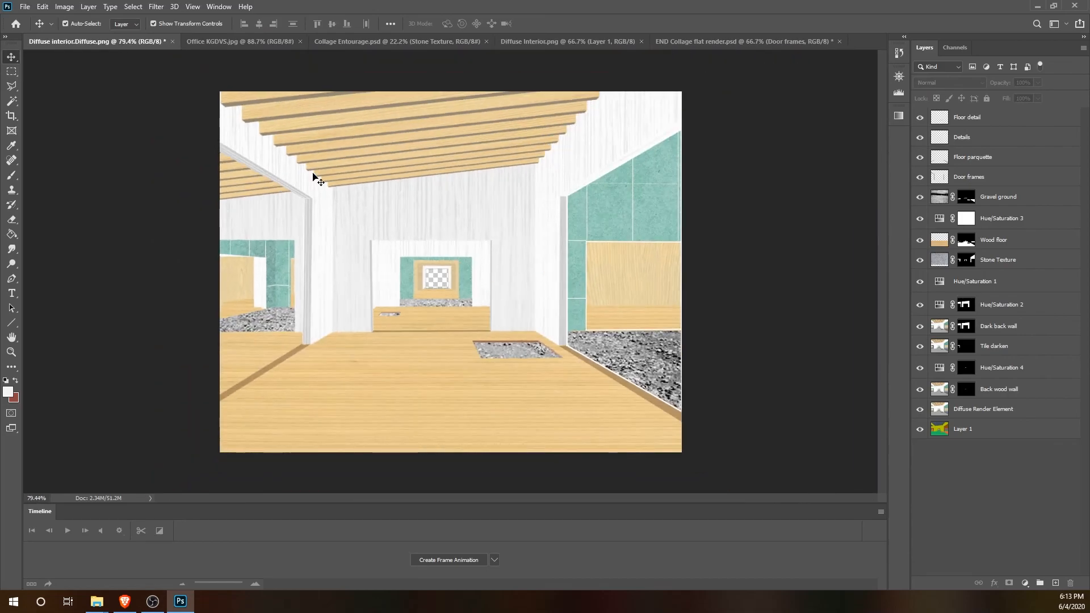